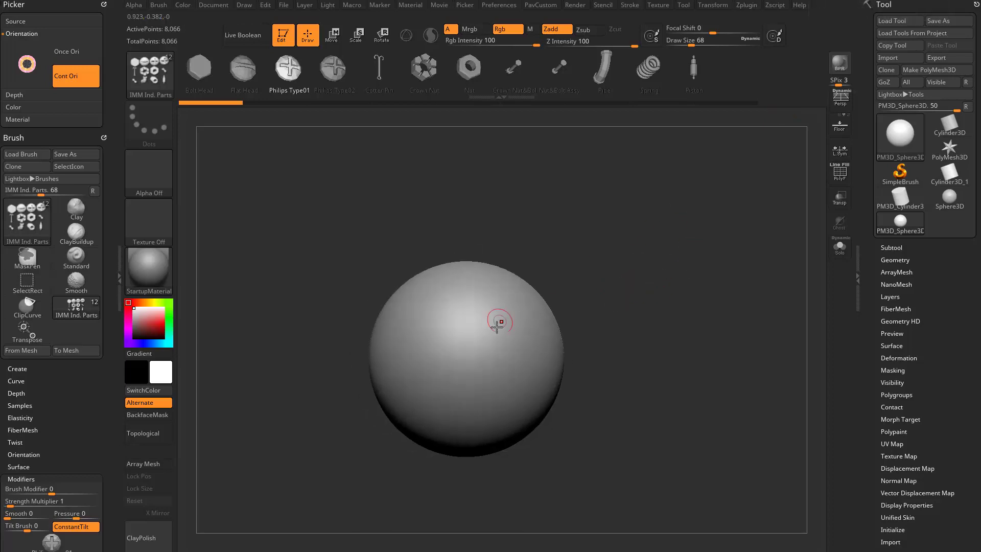
Try inserting Philips Type01 screw heads on the front of the sphere, and undo them.
drag(494, 338, 517, 367)
mouse_move(619, 325)
mouse_down()
mouse_move(654, 325)
mouse_move(606, 327)
mouse_up()
key(ctrl+z)
drag(497, 332, 540, 338)
drag(607, 318, 559, 286)
key(ctrl+z)
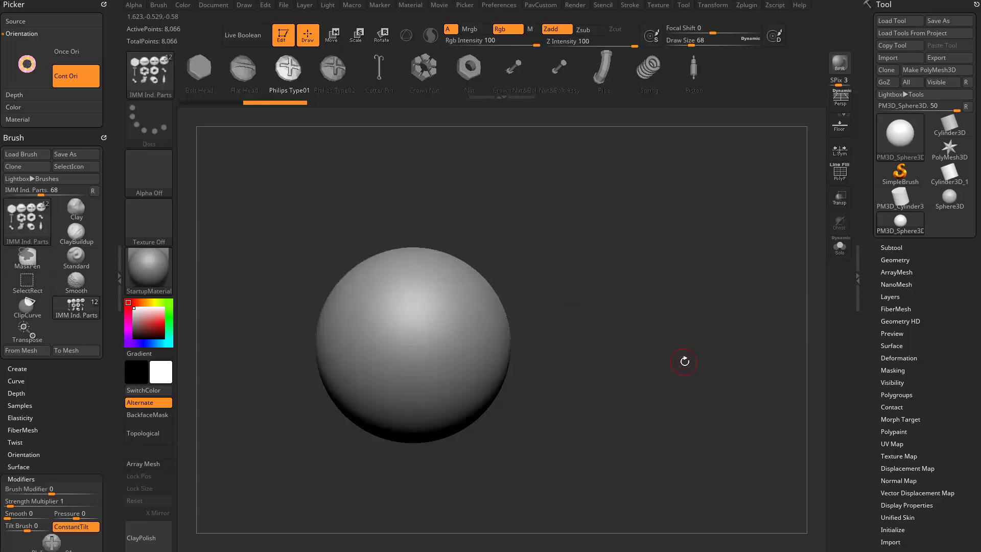
Try inserting elongated Philips Type01 screws pointing outward from the sphere, and undo them.
scroll(15, 274, down, 5)
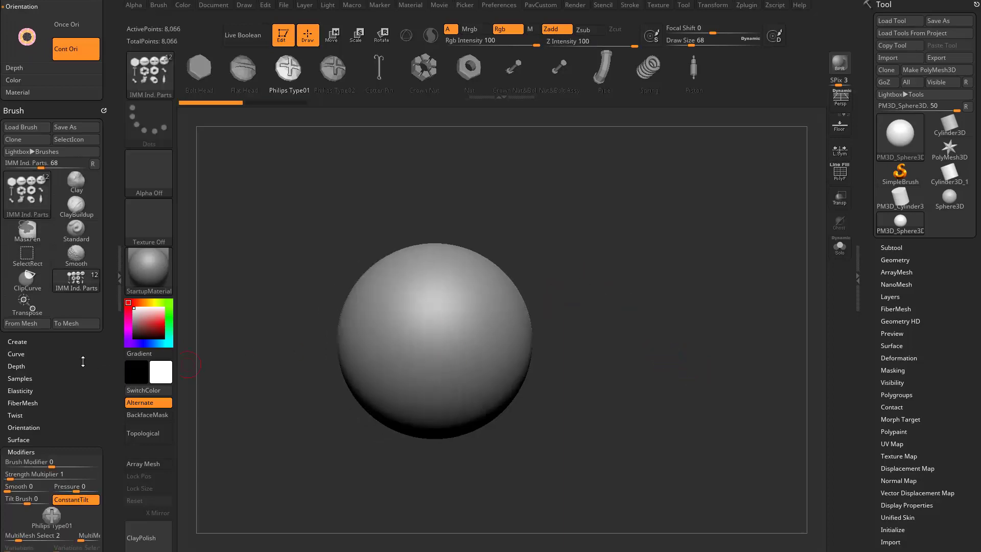
mouse_move(463, 320)
mouse_down()
mouse_move(483, 343)
mouse_move(439, 377)
mouse_up()
drag(481, 364, 498, 372)
drag(567, 361, 623, 357)
key(ctrl+z)
key(ctrl+z)
key(ctrl+z)
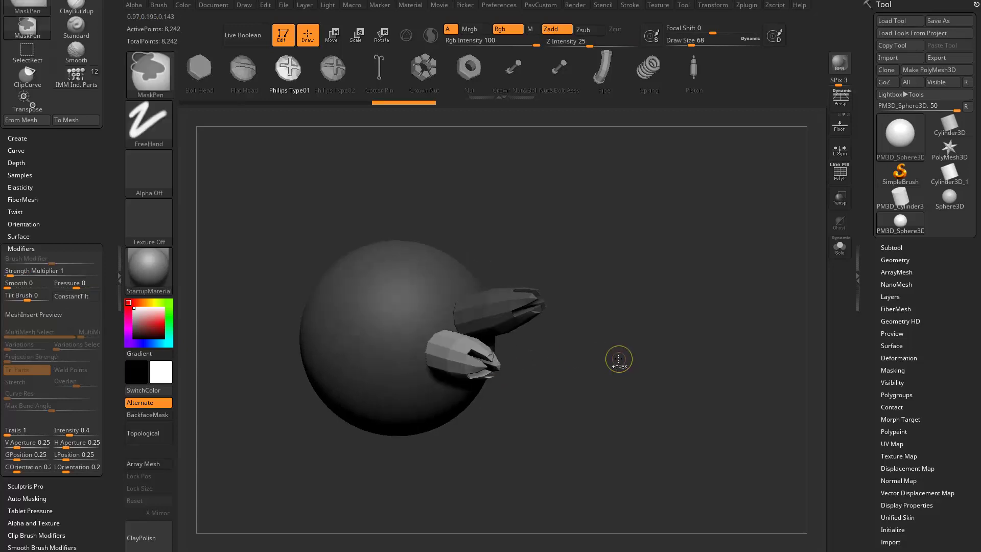
click(39, 272)
click(39, 272)
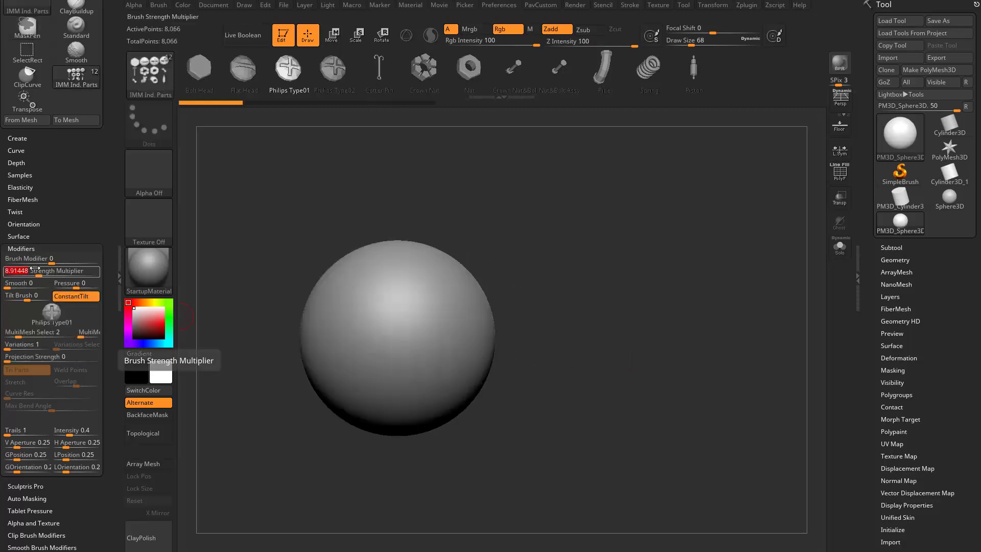
drag(592, 250, 576, 225)
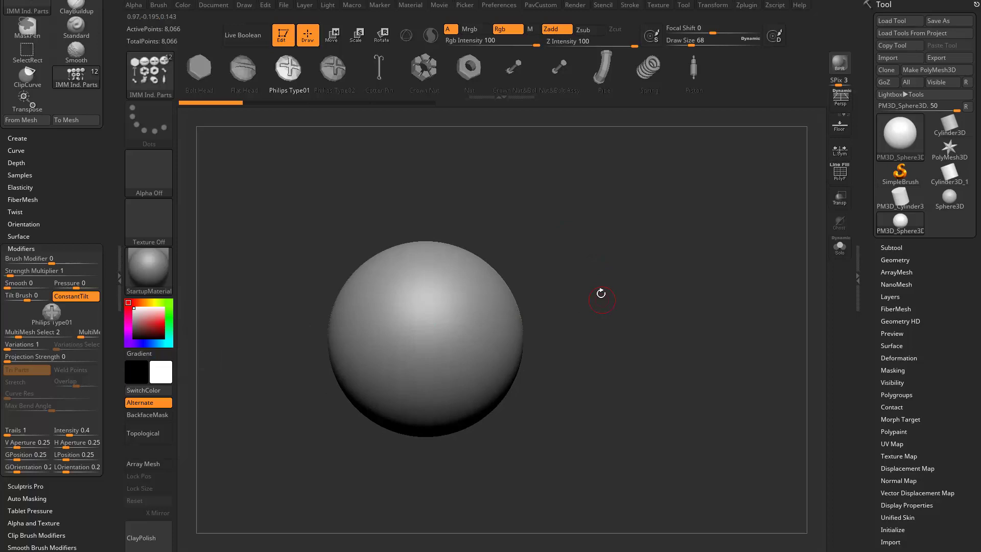
Try scattering five small Philips Type01 screw heads over the sphere's face, and undo all of them.
mouse_move(422, 329)
mouse_down()
mouse_move(459, 356)
mouse_move(483, 353)
mouse_up()
drag(423, 370, 437, 383)
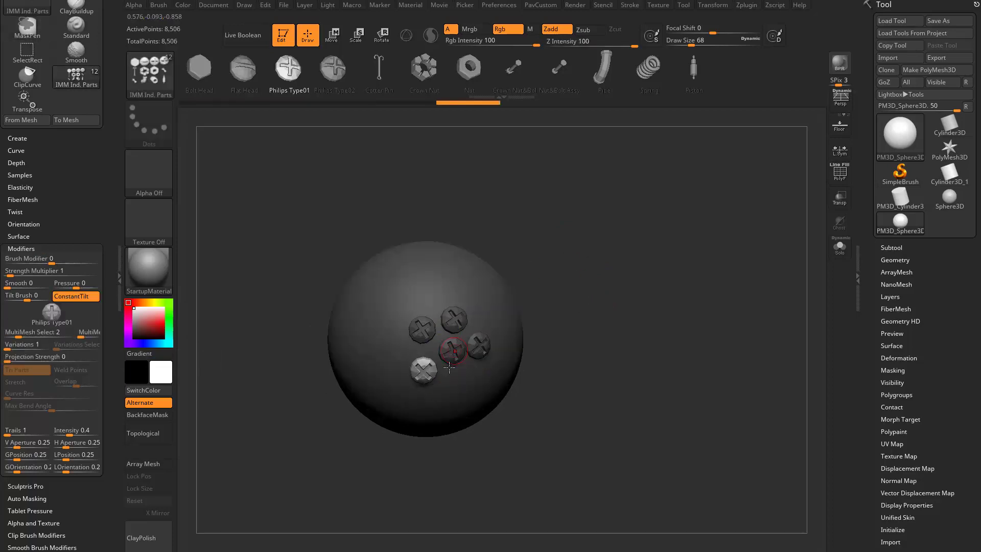
key(ctrl+z)
key(ctrl+z)
key(ctrl+z)
key(ctrl+z)
key(ctrl+z)
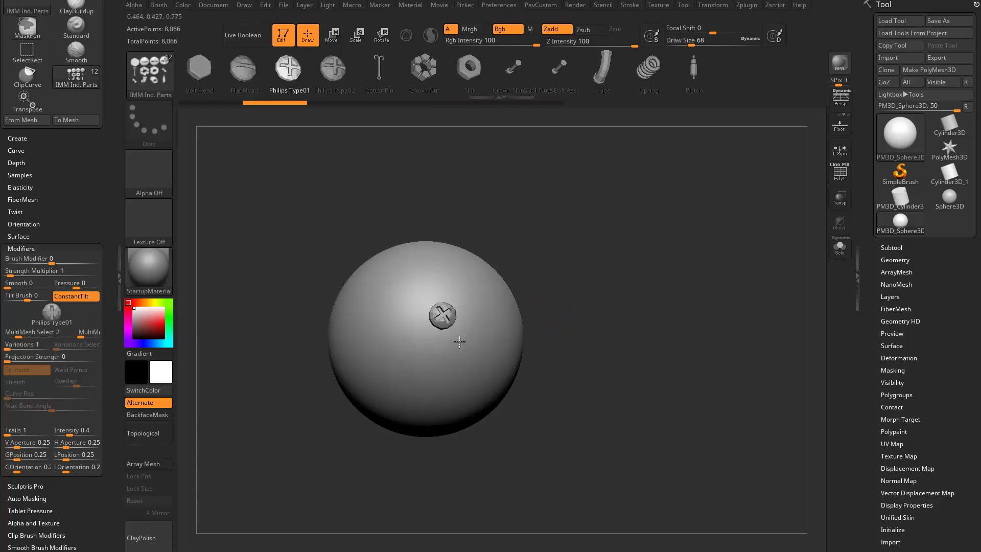
Try inserting three Philips Type01 heads of increasing size around the sphere's center, and undo them.
drag(459, 342, 433, 357)
key(ctrl+z)
drag(417, 381, 412, 405)
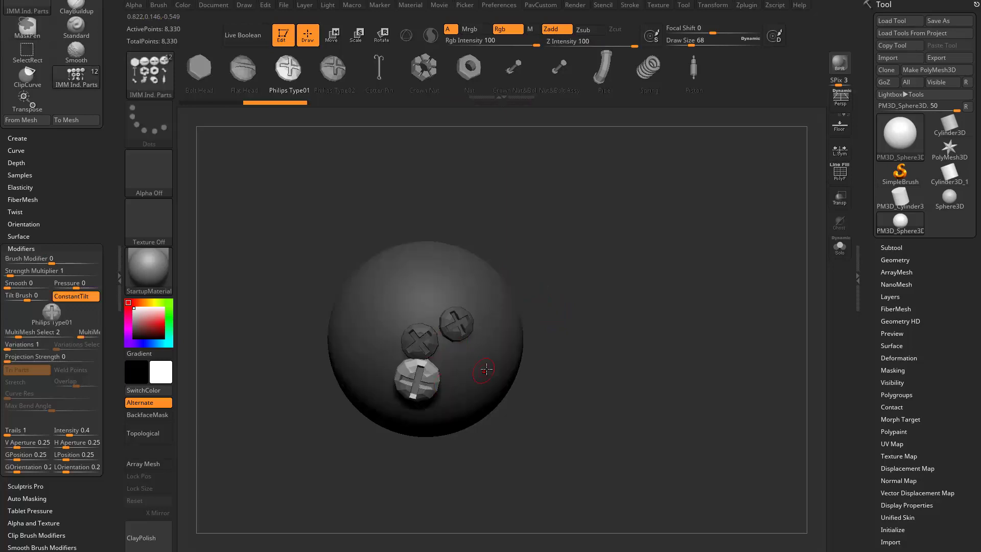
key(ctrl+z)
key(ctrl+z)
key(ctrl+z)
Try inserting two Philips Type01 heads, inspect their alignment to the surface from the side, and undo them.
mouse_move(683, 319)
alt+mouse_down()
mouse_move(652, 311)
mouse_move(689, 305)
alt+mouse_up()
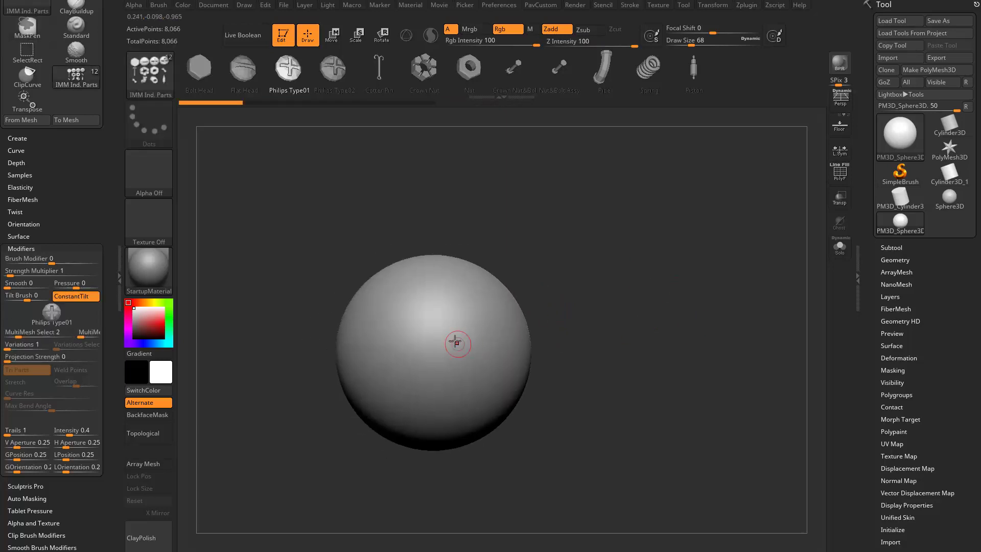
click(457, 343)
drag(508, 350, 619, 333)
mouse_move(620, 334)
mouse_down()
mouse_move(567, 338)
mouse_move(561, 367)
mouse_up()
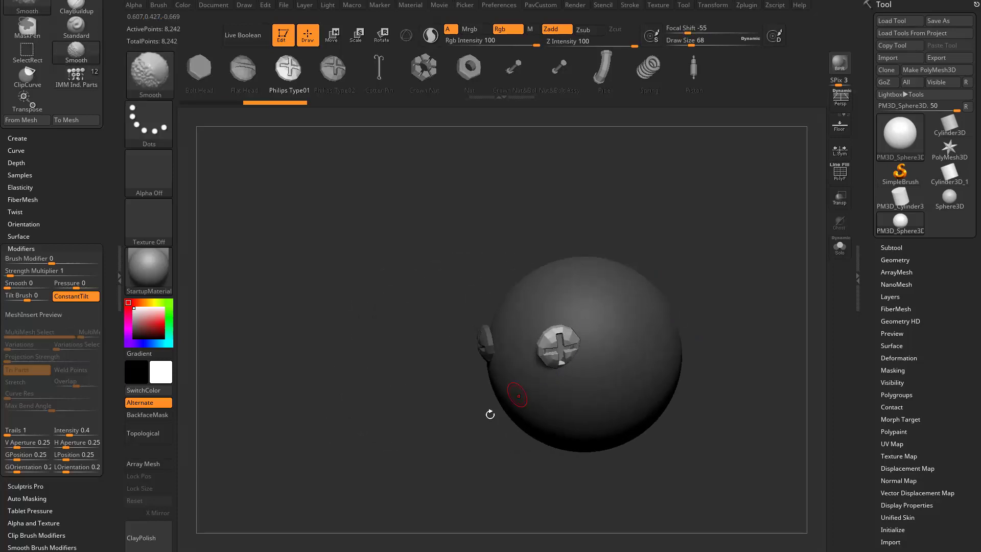
mouse_move(490, 414)
mouse_down()
mouse_move(505, 438)
mouse_move(665, 324)
mouse_move(672, 361)
mouse_up()
key(ctrl+z)
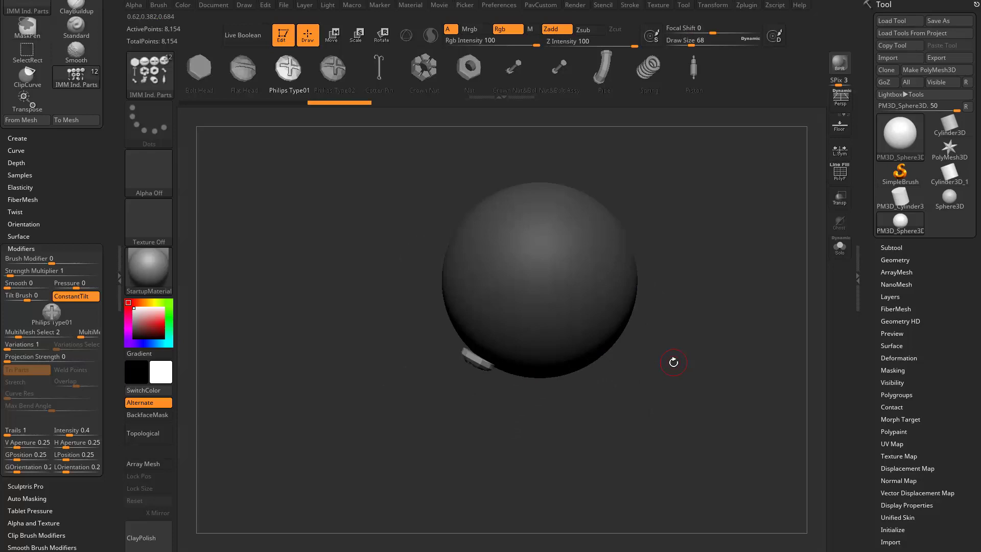
key(ctrl+z)
key(ctrl+z)
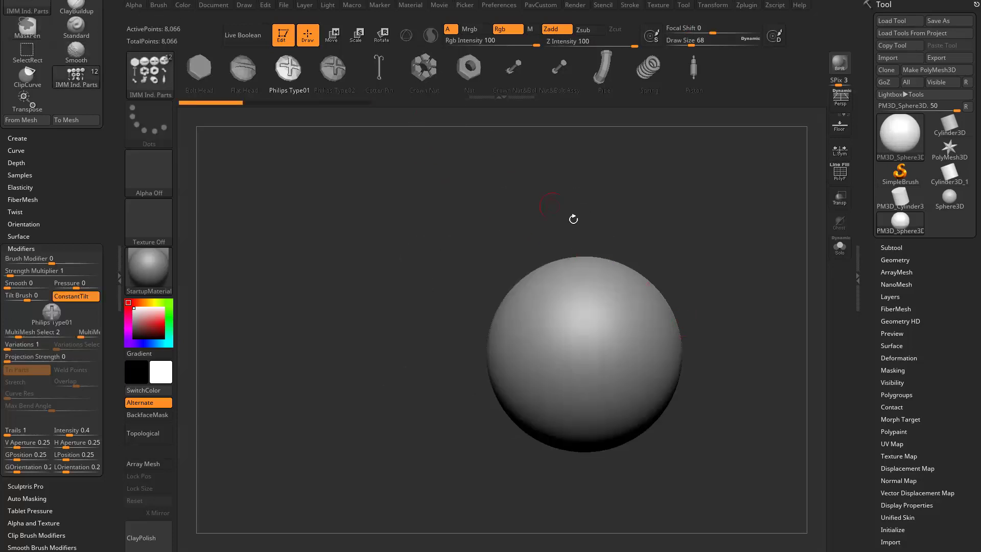
Switch to Move mode with the transpose line instead of the gizmo, and place the line on the sphere's surface.
key(w)
click(406, 35)
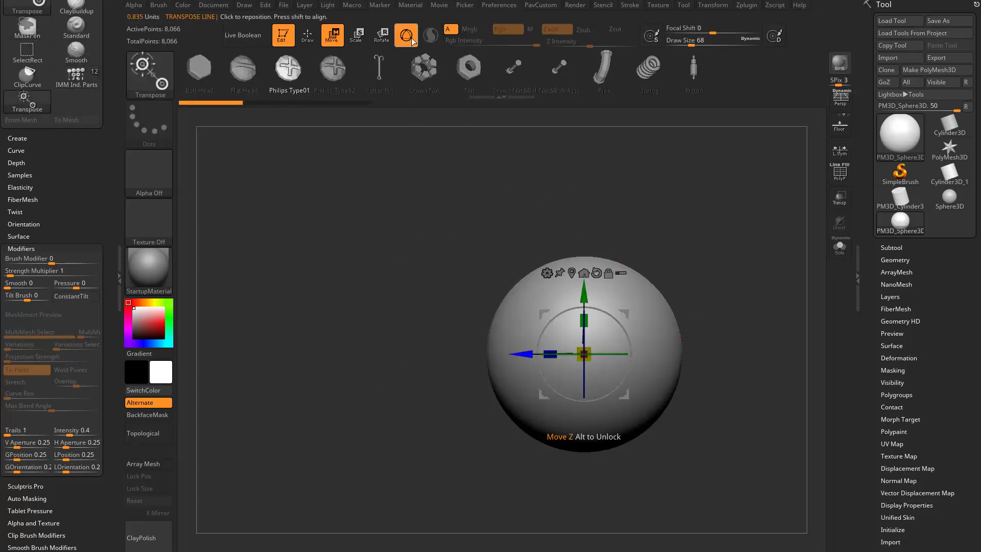
shift+drag(642, 291, 688, 256)
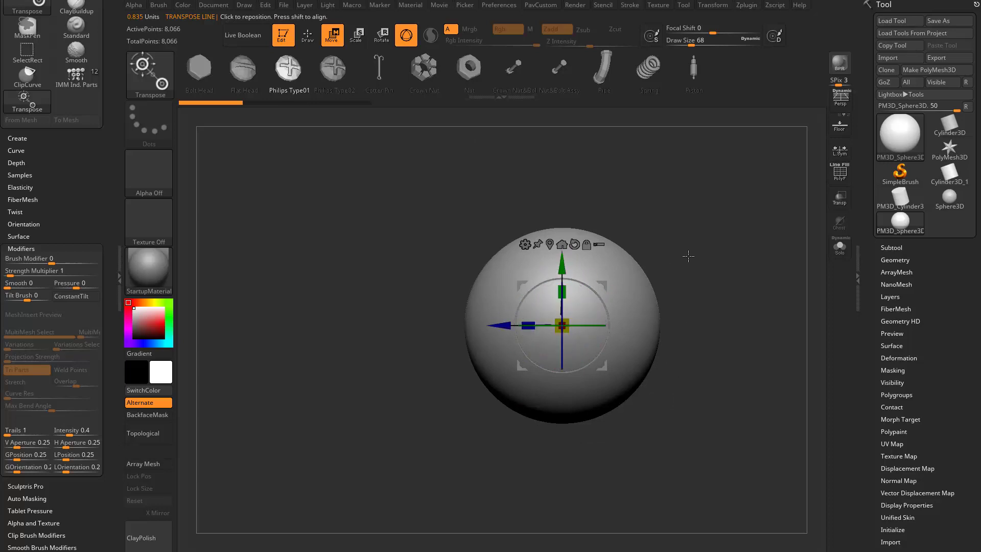
click(406, 34)
drag(734, 289, 635, 280)
drag(528, 331, 659, 259)
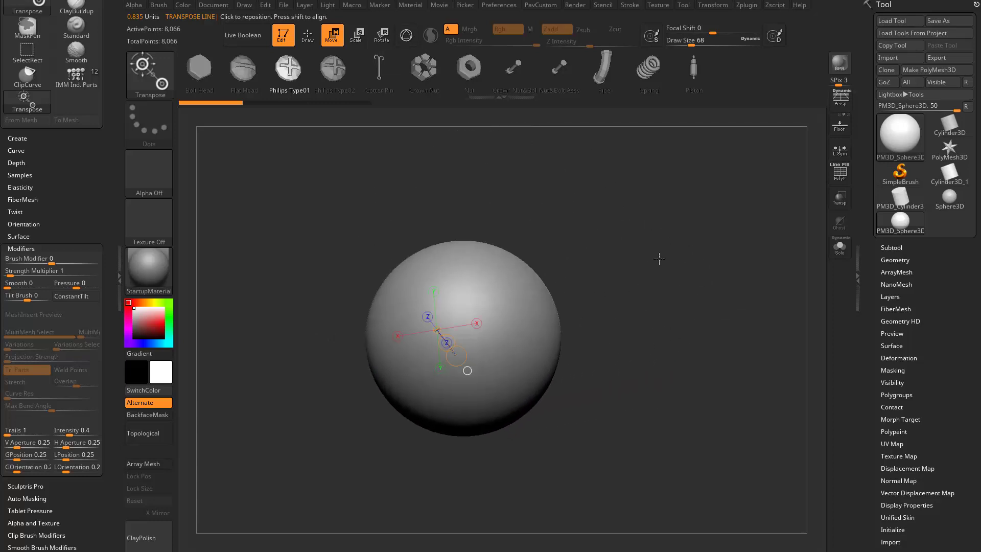
Draw a horizontal transpose line about 1.47 units long from the sphere's surface outward, and return to Draw mode.
drag(669, 295, 620, 303)
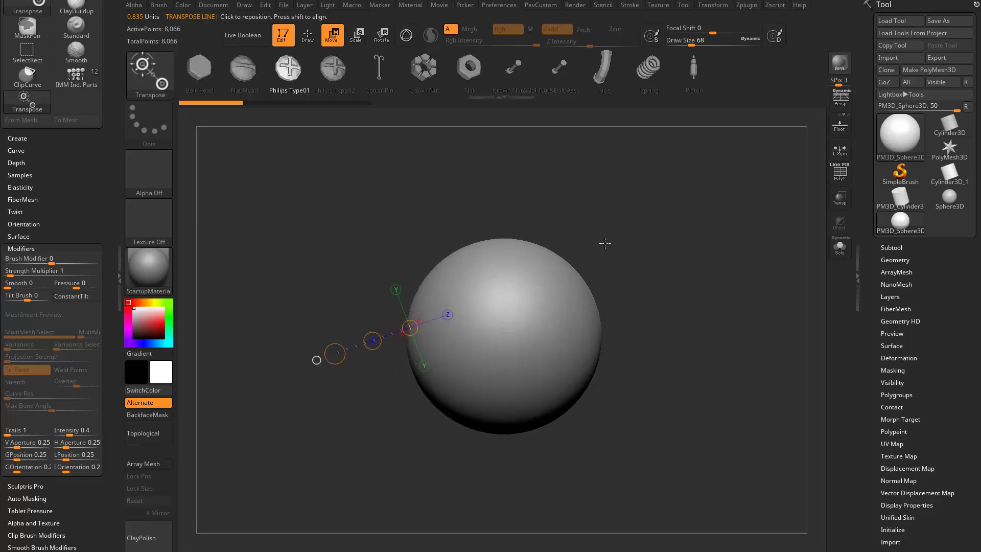
drag(632, 279, 693, 271)
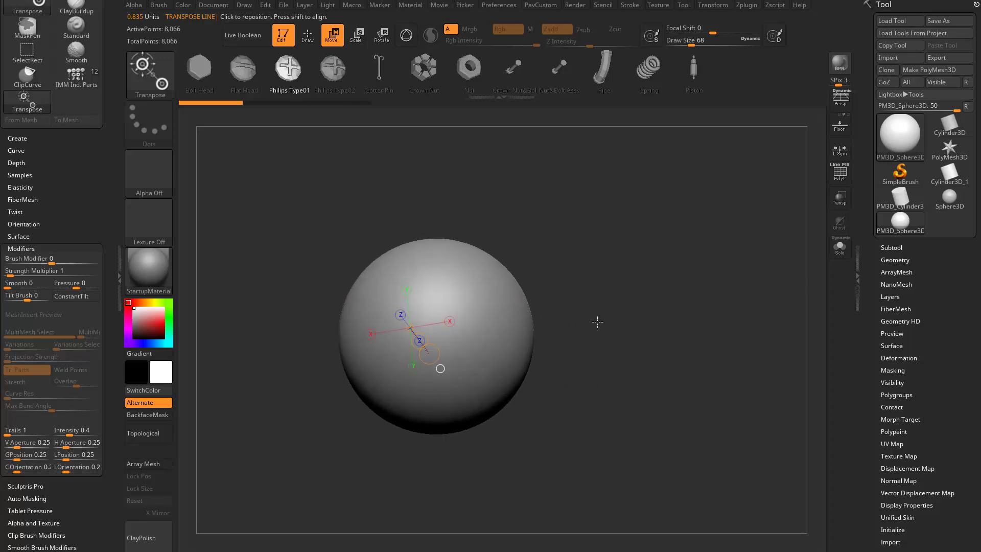
drag(445, 302, 589, 304)
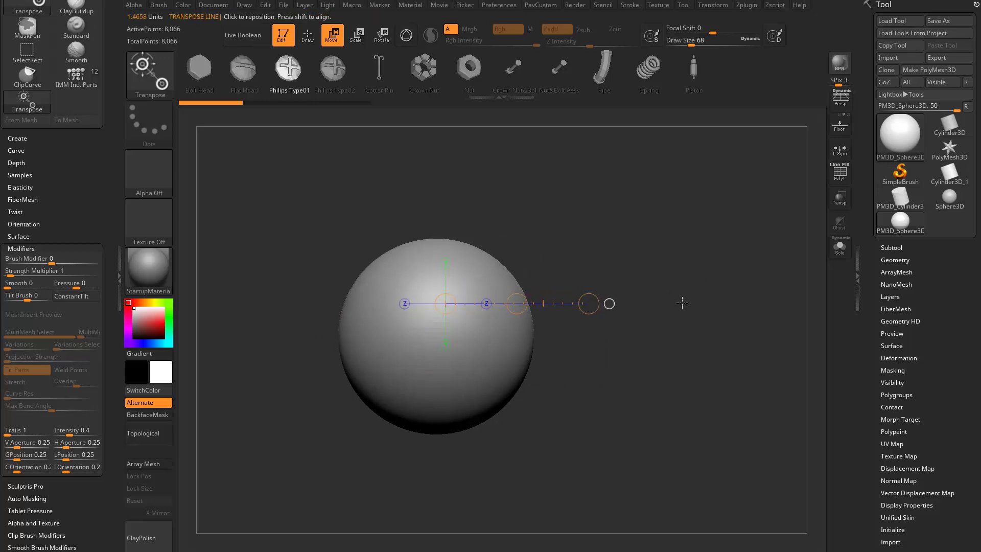
alt+drag(682, 302, 680, 311)
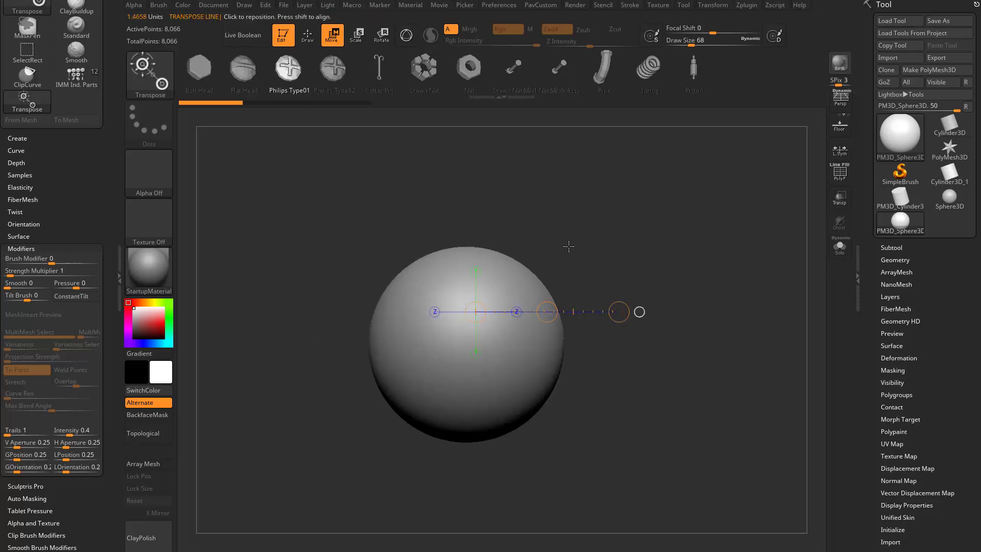
drag(568, 247, 470, 271)
shift+drag(621, 349, 664, 352)
key(q)
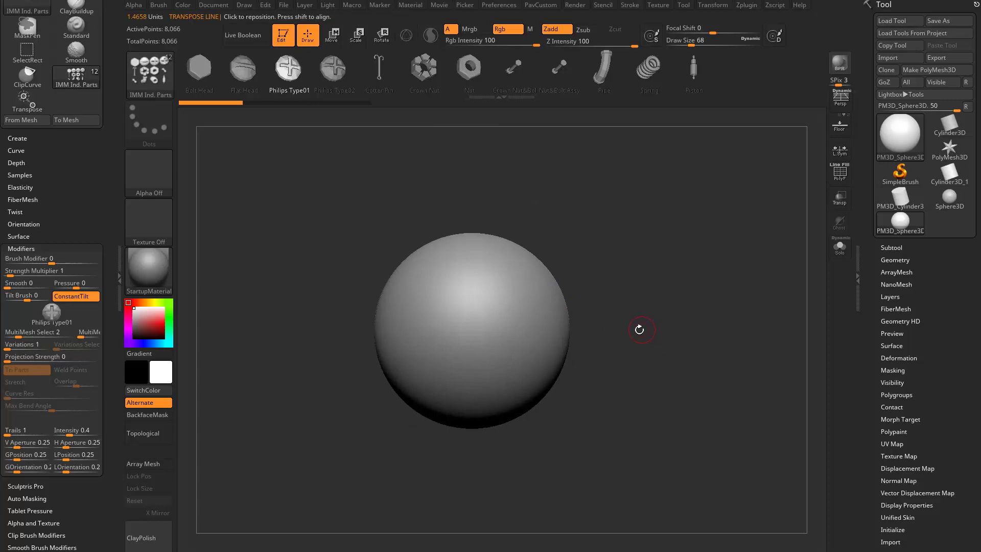
Try inserting Philips Type01 heads at several spots on the sphere in Draw mode, and undo them all.
drag(478, 318, 431, 349)
drag(504, 362, 503, 380)
drag(532, 325, 533, 346)
mouse_move(720, 335)
mouse_down()
mouse_move(696, 337)
mouse_move(718, 325)
mouse_up()
key(ctrl+z)
key(ctrl+z)
key(ctrl+z)
key(ctrl+z)
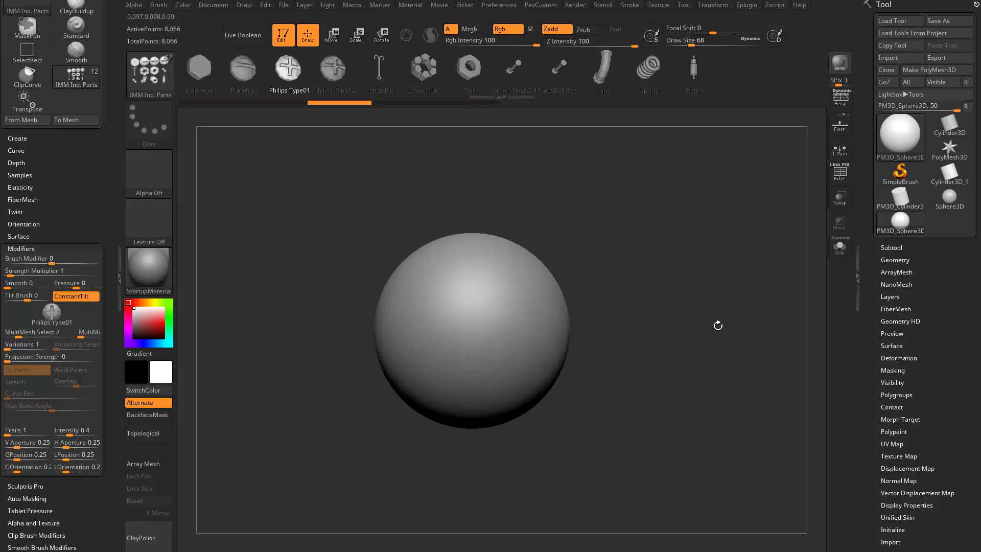
Dock the Picker palette above the Brush palette again and set its orientation mode to Selected Orientation.
scroll(100, 61, up, 5)
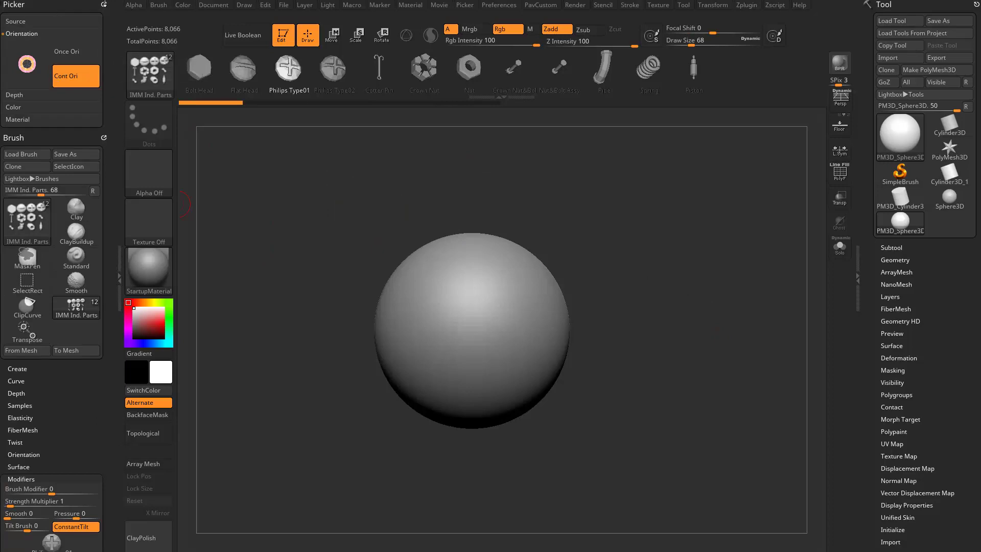
click(104, 5)
click(459, 5)
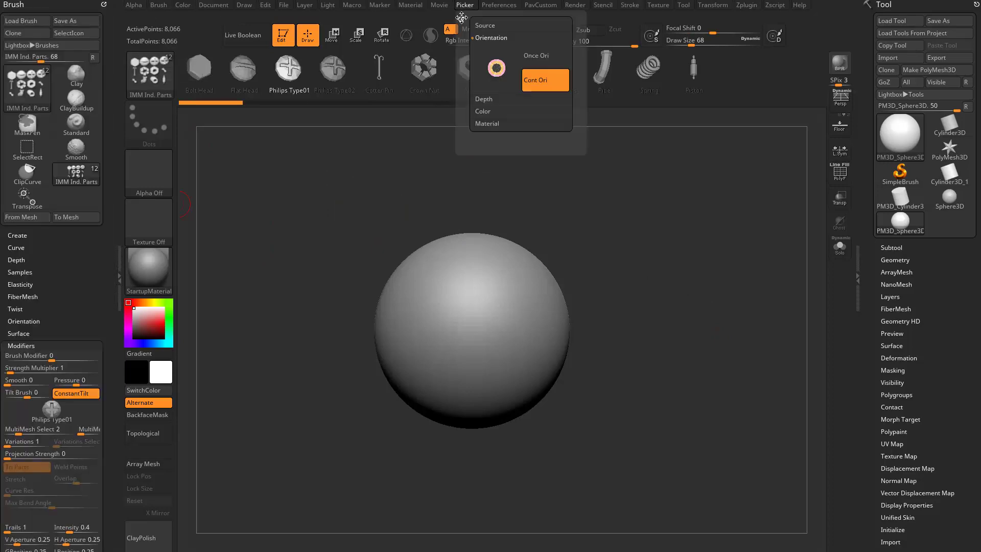
drag(306, 40, 35, 29)
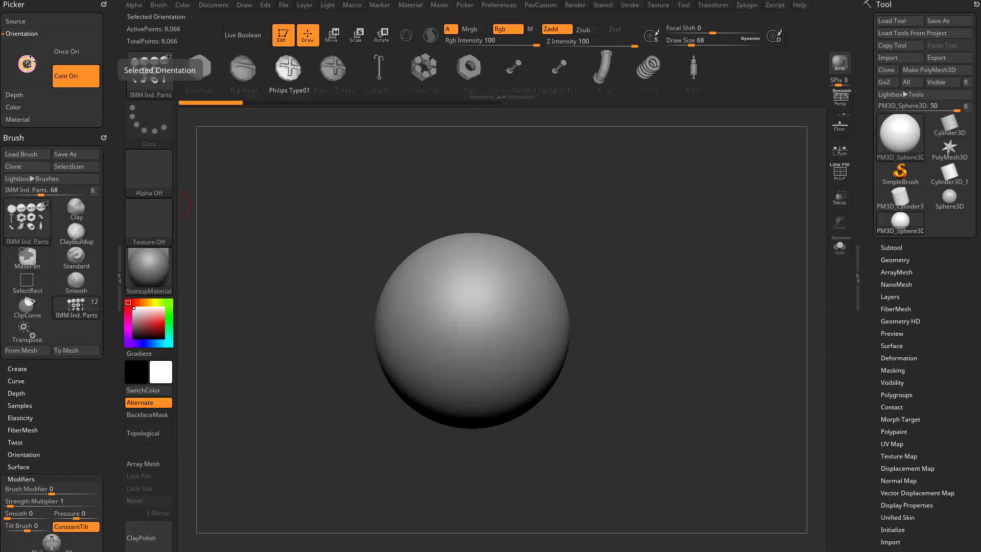
click(40, 50)
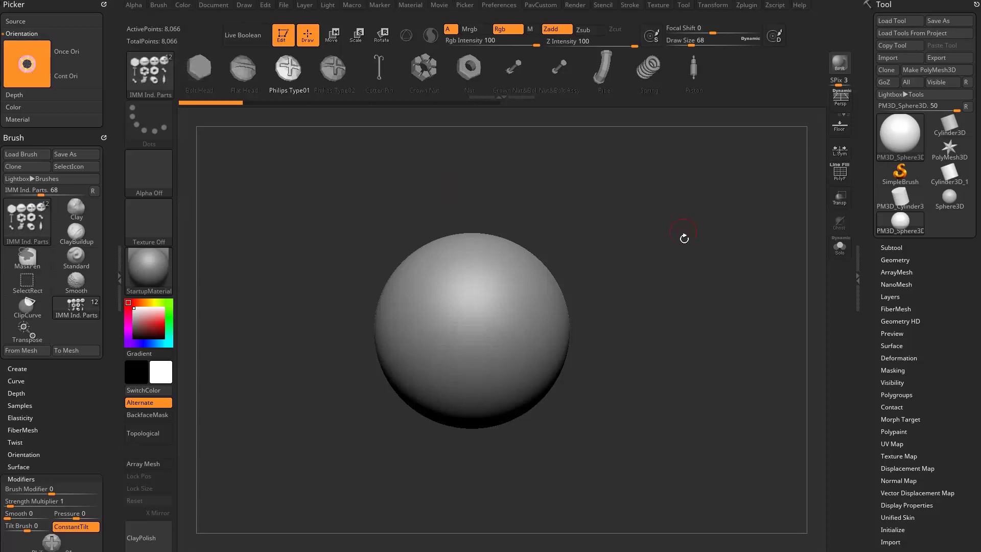
Insert nine Philips Type01 screw heads of various sizes across the sphere's front using Selected Orientation.
drag(469, 316, 478, 331)
drag(502, 314, 511, 326)
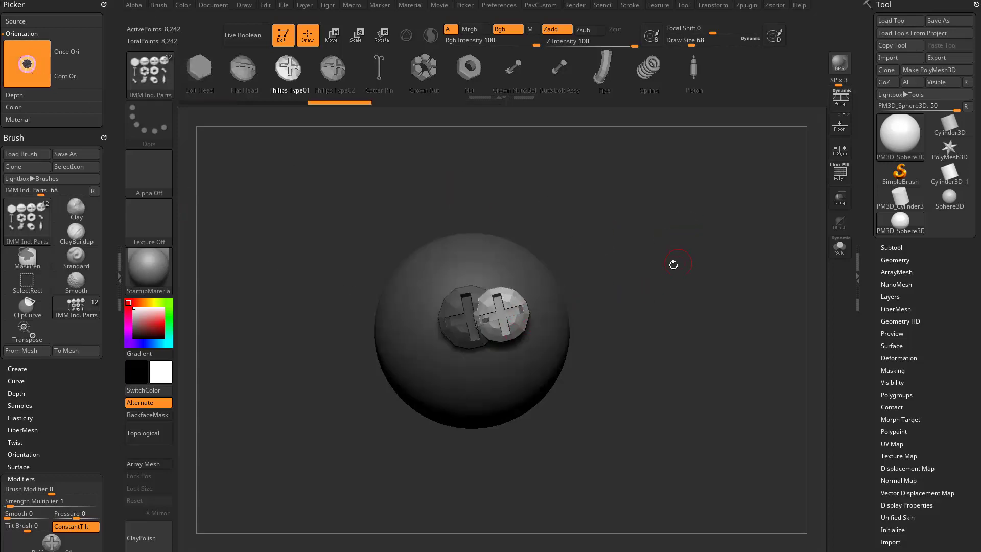
mouse_move(569, 302)
mouse_down()
mouse_move(574, 318)
mouse_move(567, 305)
mouse_up()
drag(611, 333, 603, 317)
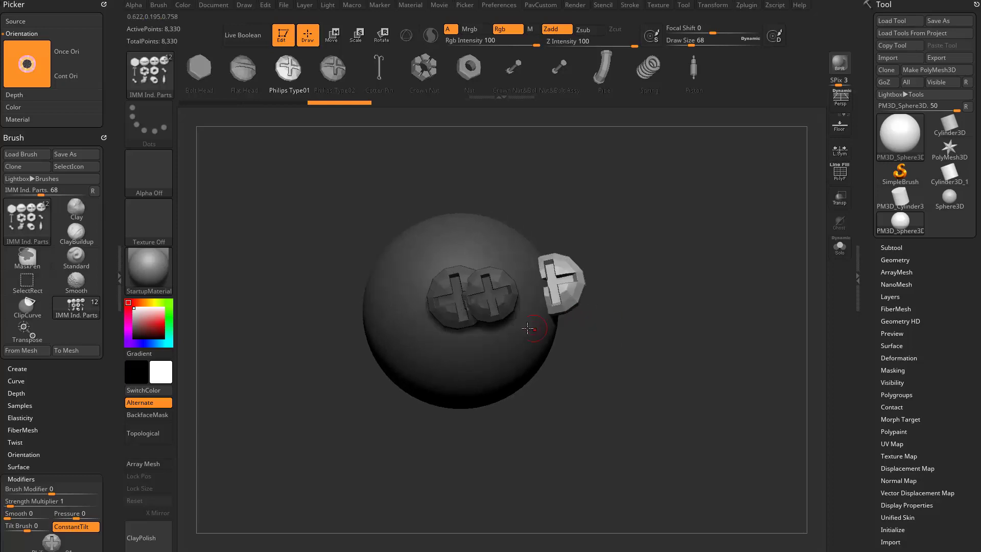
drag(530, 323, 534, 336)
drag(484, 362, 490, 377)
drag(414, 350, 422, 368)
drag(397, 324, 403, 341)
drag(410, 275, 419, 293)
drag(440, 246, 447, 259)
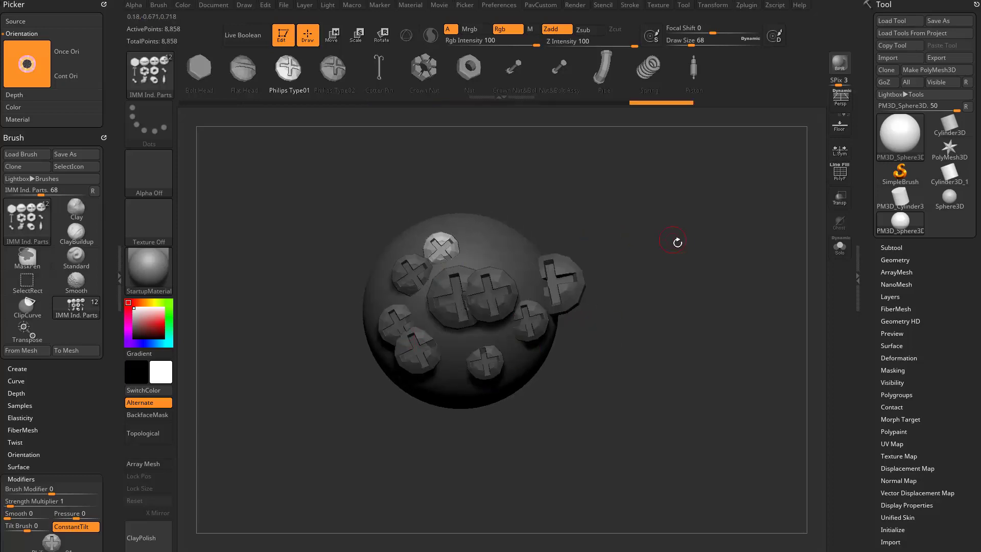
Insert further Philips Type01 heads around the side of the sphere using the same selected orientation.
drag(676, 241, 493, 275)
drag(531, 242, 538, 252)
drag(636, 227, 570, 230)
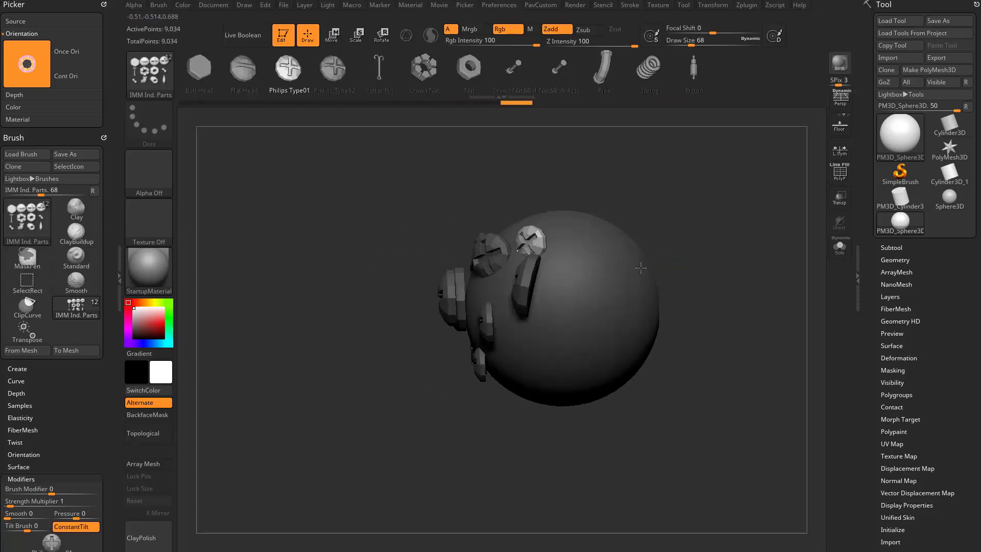
drag(569, 307, 582, 330)
drag(541, 360, 540, 380)
click(612, 287)
Tilt the picker's Selected Orientation diagonally and insert more Philips Type01 heads on the sphere's upper side.
alt+drag(634, 349, 571, 366)
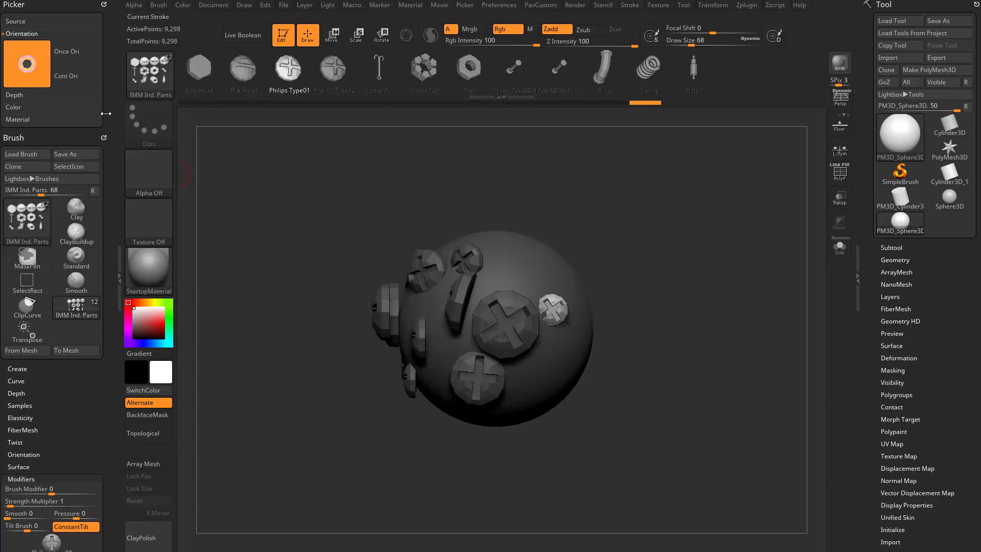
alt+drag(662, 274, 605, 284)
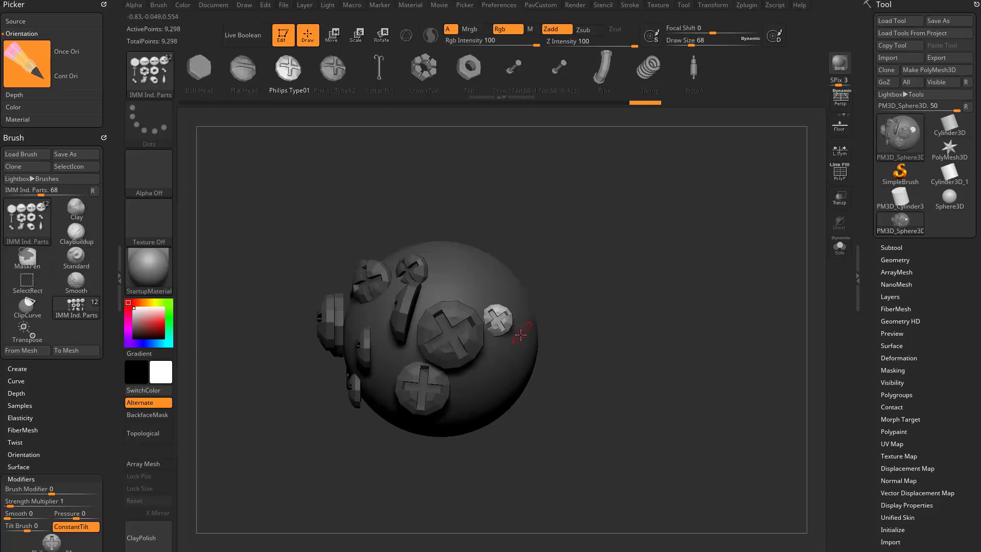
click(481, 284)
drag(451, 282, 449, 291)
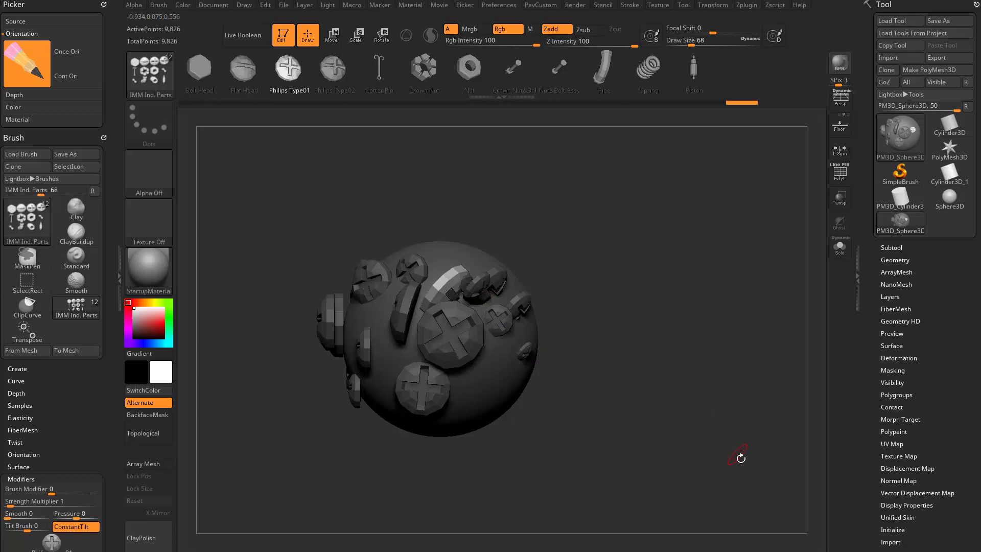
Undo every inserted screw head until only the plain sphere remains.
key(ctrl+z)
key(ctrl+z)
key(ctrl+z)
key(ctrl+z)
key(ctrl+z)
key(ctrl+z)
key(ctrl+z)
key(ctrl+z)
key(ctrl+z)
key(ctrl+z)
key(ctrl+z)
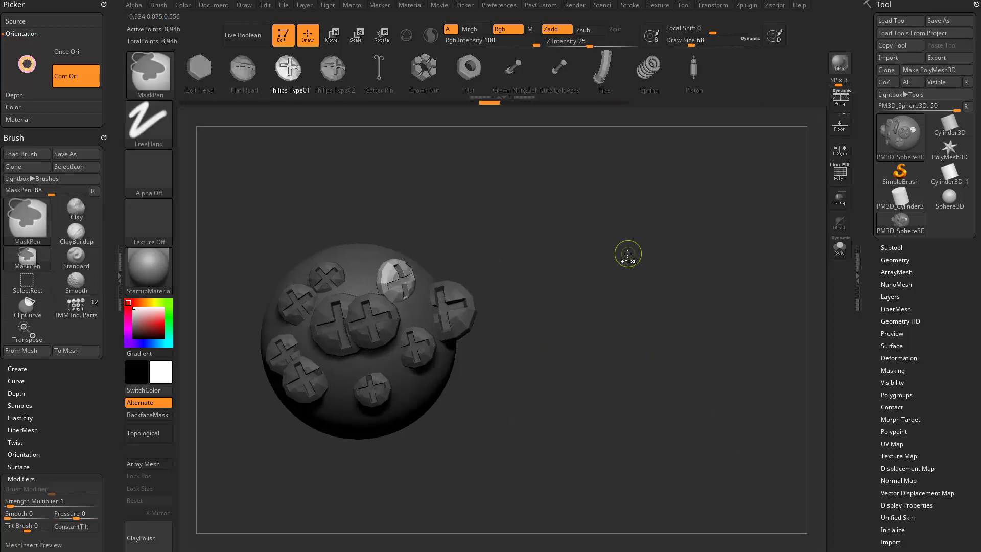
key(ctrl+z)
key(ctrl+z)
key(ctrl+z)
key(ctrl+z)
key(ctrl+z)
key(ctrl+z)
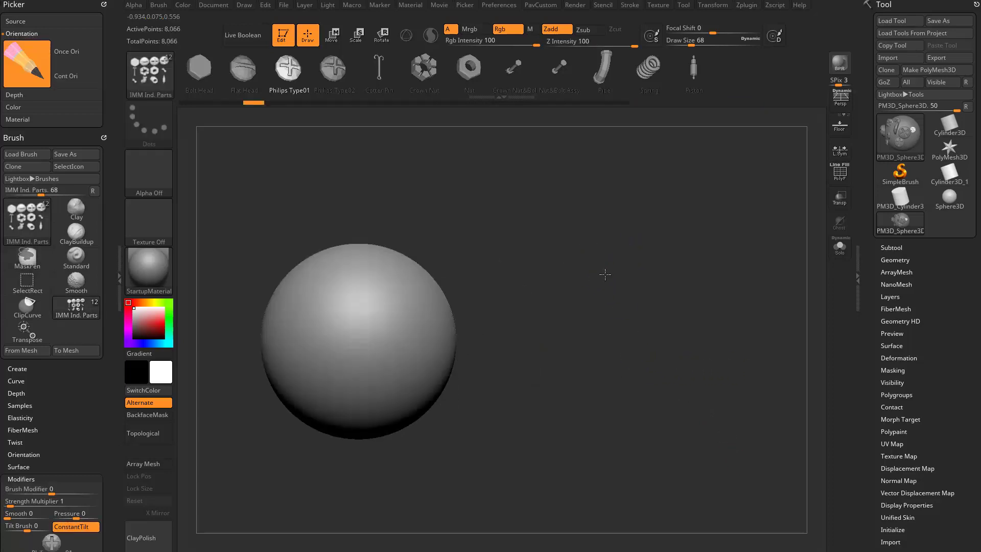
Switch the Picker's orientation to Cont Ori and insert two Philips Type01 screw heads on the sphere.
key(ctrl+shift+z)
key(ctrl+shift+z)
key(ctrl+shift+z)
key(ctrl+shift+z)
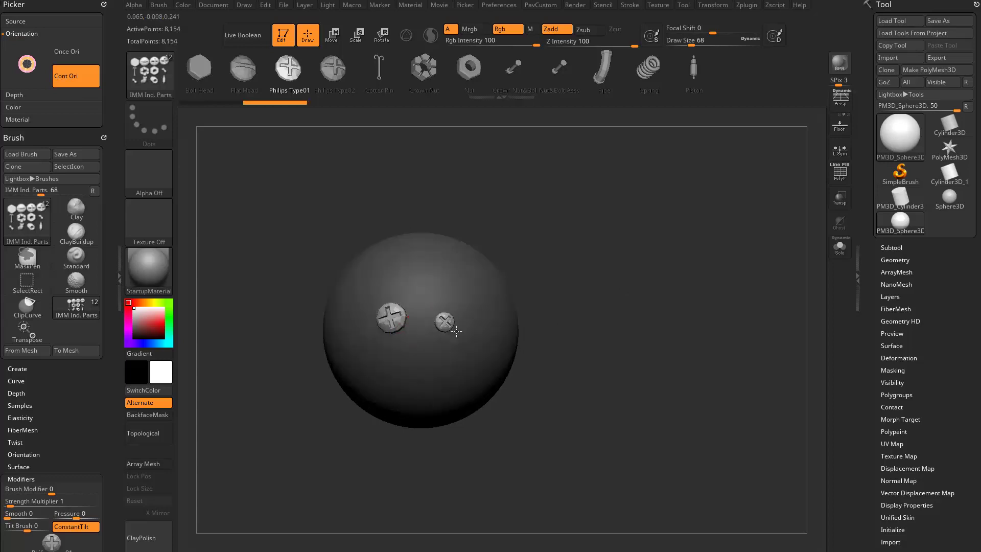
Undo the two screw heads inserted with continuous orientation.
key(ctrl+z)
key(ctrl+z)
key(ctrl+z)
key(ctrl+z)
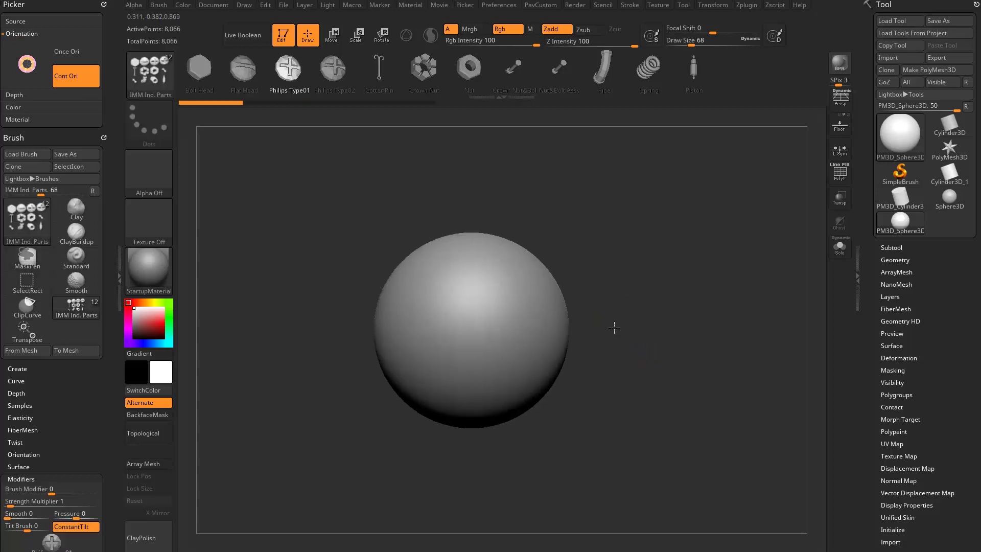
Clip a flat face on the sphere's upper front and try Philips Type01 screw heads at its centre.
key(ctrl+shift+z)
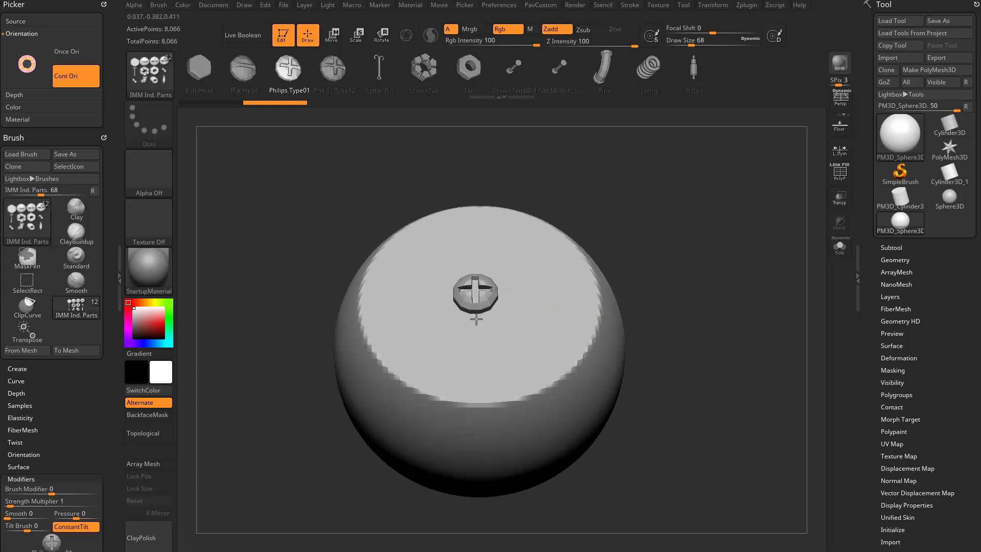
key(ctrl+shift+z)
key(ctrl+z)
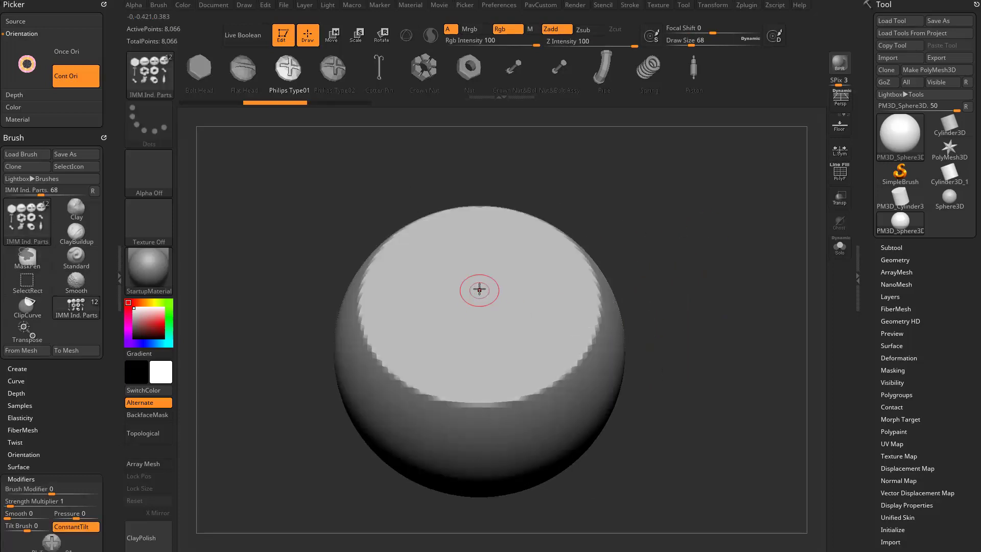
key(ctrl+shift+z)
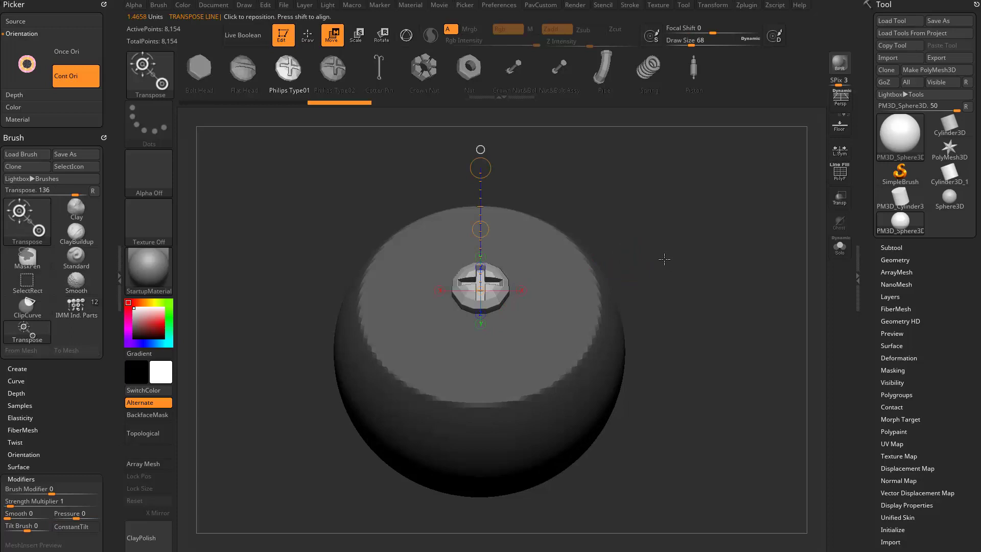
key(ctrl+z)
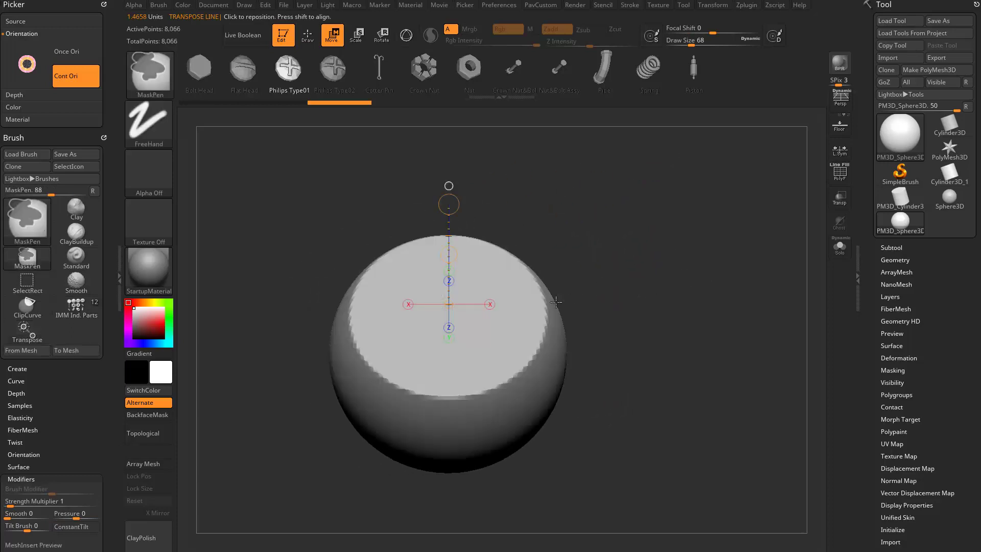
Re-clip the sphere with a flat face and insert a Philips Type01 screw head on its upper part.
key(ctrl+z)
key(ctrl+z)
key(q)
ctrl+shift+drag(407, 201, 541, 427)
mouse_move(659, 324)
mouse_down()
mouse_move(576, 324)
mouse_move(600, 332)
mouse_up()
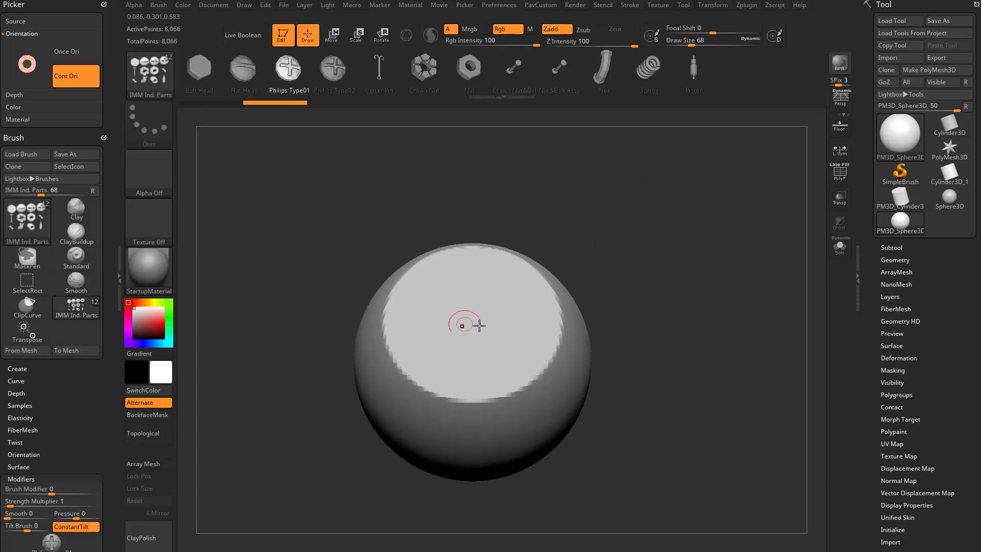
key(ctrl+shift+z)
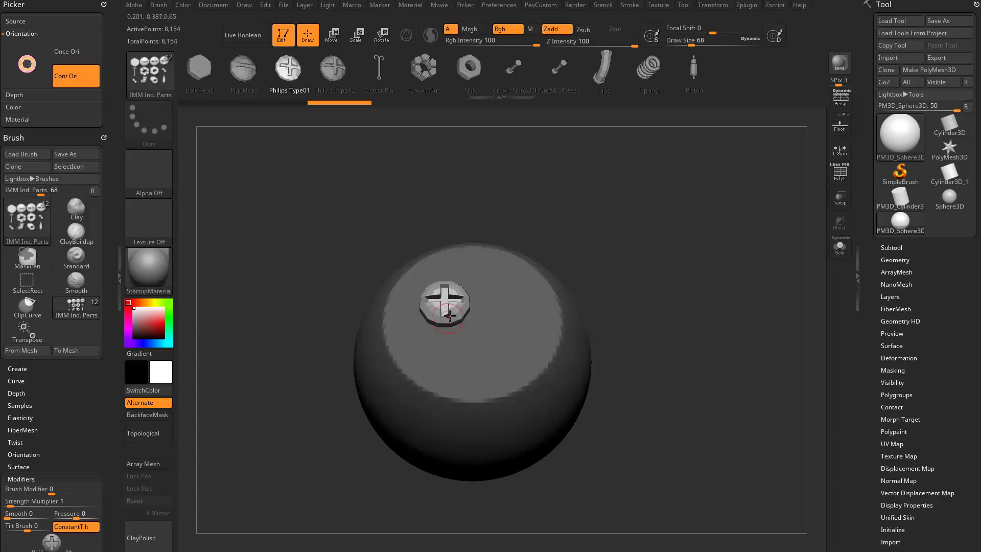
Insert another Philips Type01 head on the sphere's curved side and one more beside the first on the flat face.
drag(695, 292, 570, 327)
key(q)
mouse_move(672, 309)
mouse_down()
mouse_move(637, 302)
mouse_move(572, 314)
mouse_move(565, 328)
mouse_move(672, 308)
mouse_move(626, 345)
mouse_move(581, 352)
mouse_move(612, 341)
mouse_up()
key(w)
mouse_move(671, 333)
mouse_down()
mouse_move(633, 313)
mouse_move(635, 339)
mouse_move(642, 331)
mouse_up()
key(q)
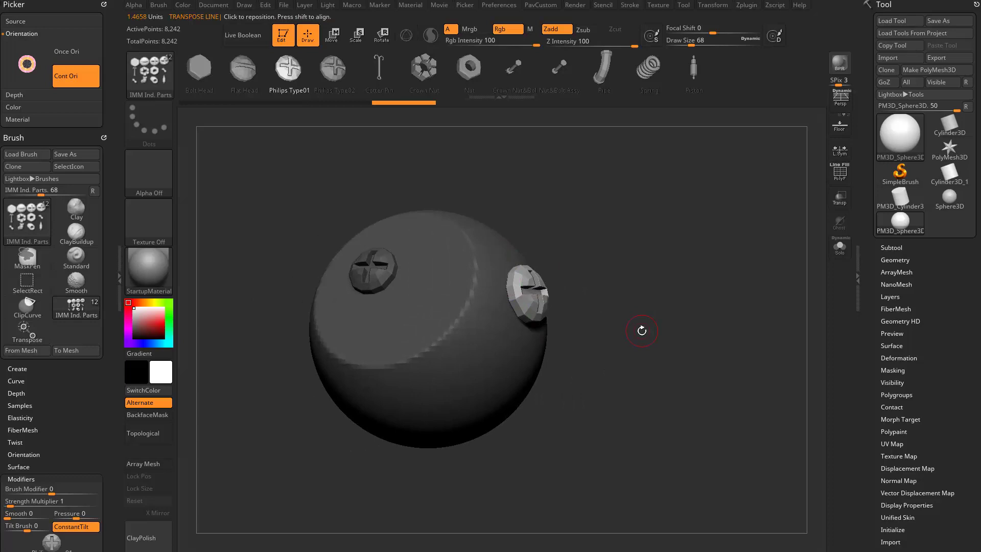
drag(424, 316, 427, 322)
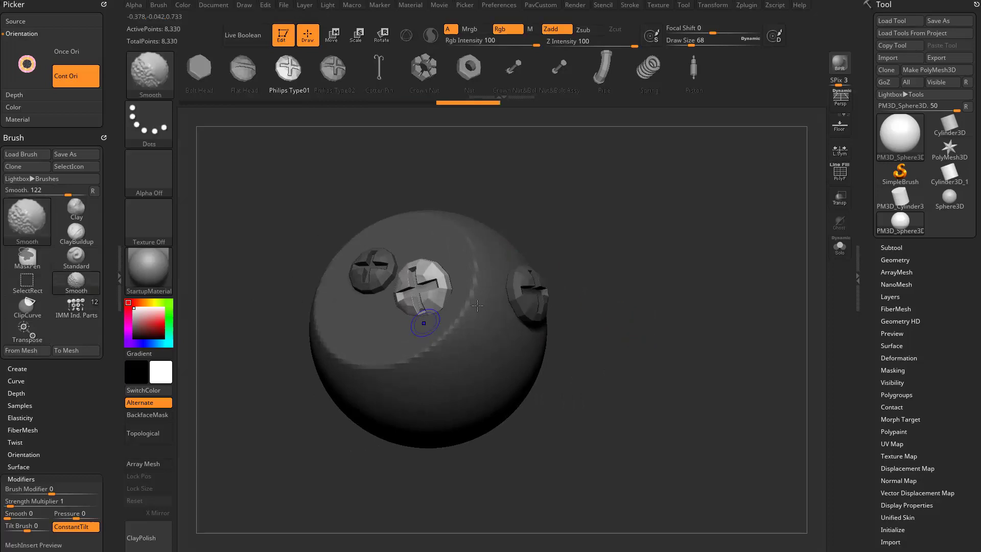
shift+drag(621, 302, 658, 314)
drag(473, 329, 473, 330)
mouse_move(615, 313)
mouse_down()
mouse_move(650, 290)
mouse_move(648, 322)
mouse_move(606, 285)
mouse_move(661, 291)
mouse_move(639, 274)
mouse_move(631, 239)
mouse_move(681, 271)
mouse_move(694, 256)
mouse_up()
key(w)
Undo the heads and the earlier cut, and clip a new slanted flat face on the sphere in side view.
key(ctrl+z)
key(ctrl+z)
key(ctrl+z)
key(ctrl+z)
ctrl+shift+drag(468, 183, 577, 384)
drag(711, 306, 690, 239)
ctrl+shift+drag(445, 190, 447, 201)
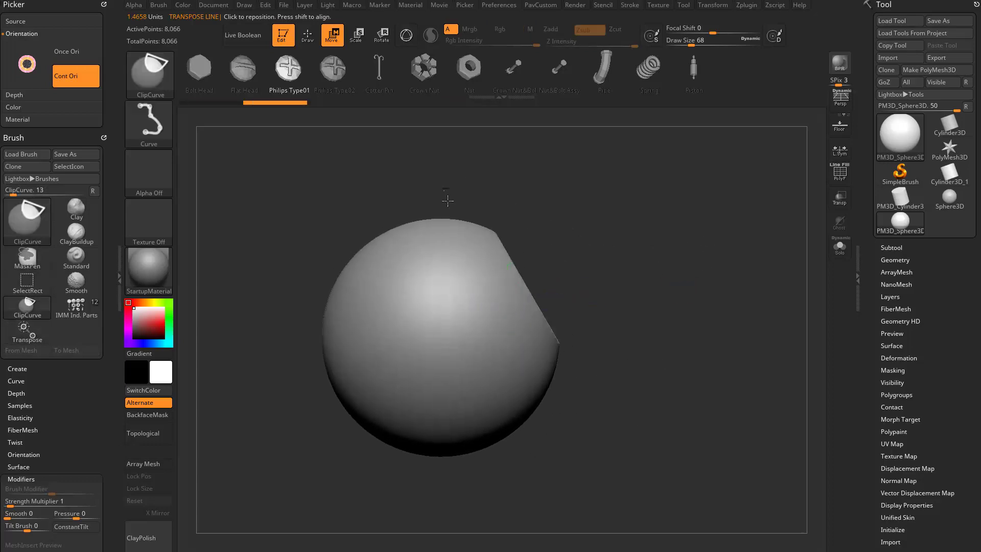
Draw a horizontal Transpose line about 1.7 units long from the flat face's centre and insert a Philips Type01 head there.
key(w)
mouse_move(683, 292)
mouse_down()
mouse_move(711, 283)
mouse_move(723, 256)
mouse_move(706, 284)
mouse_move(641, 262)
mouse_up()
shift+drag(482, 311, 676, 311)
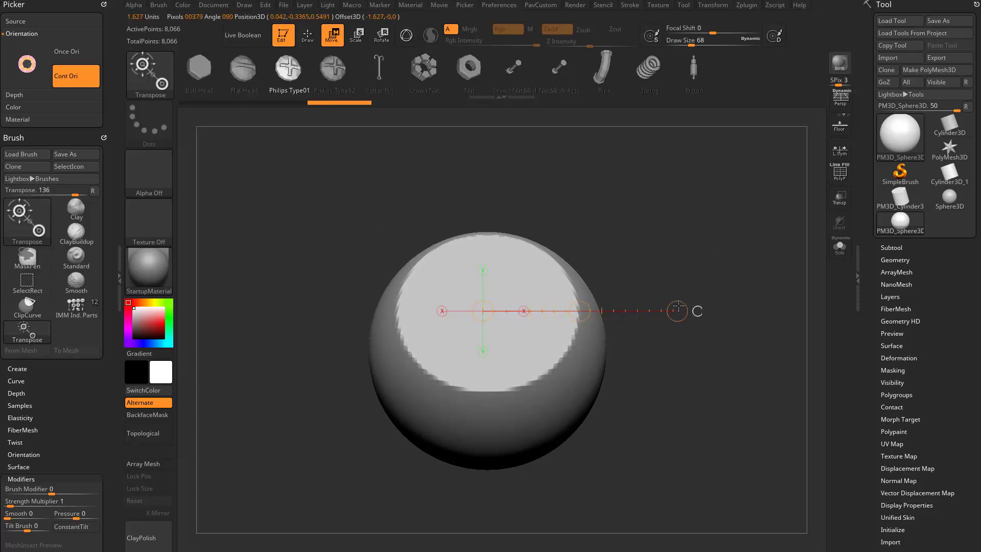
drag(701, 248, 728, 237)
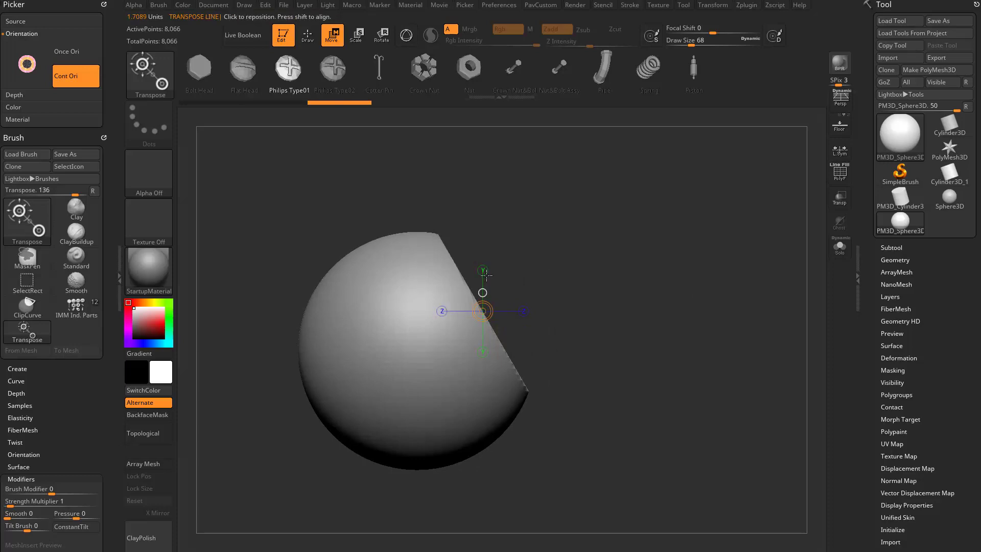
shift+drag(634, 312, 612, 313)
key(q)
drag(497, 320, 499, 333)
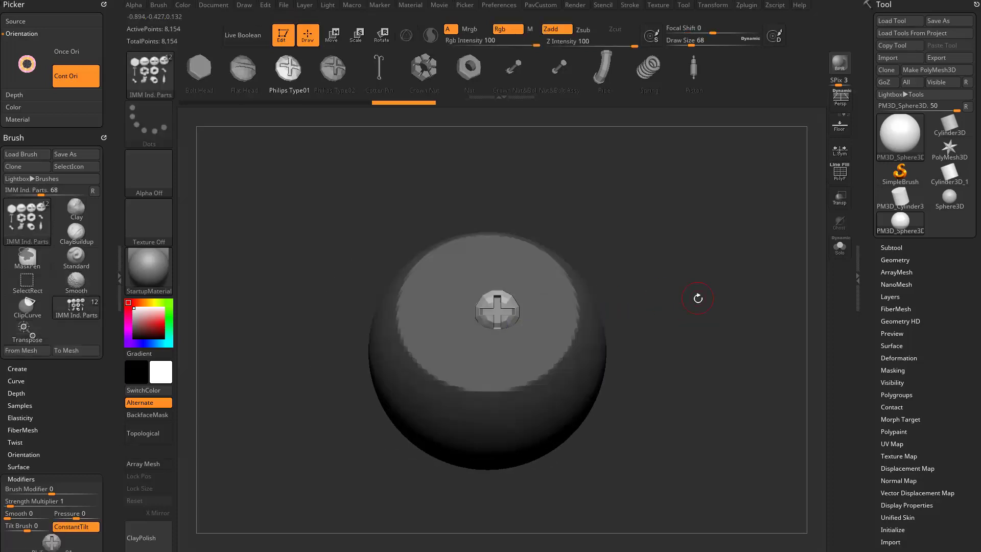
Undo that head and lay a Transpose line about 0.89 units long horizontally across the flat face.
key(ctrl+z)
key(w)
alt+drag(674, 301, 649, 281)
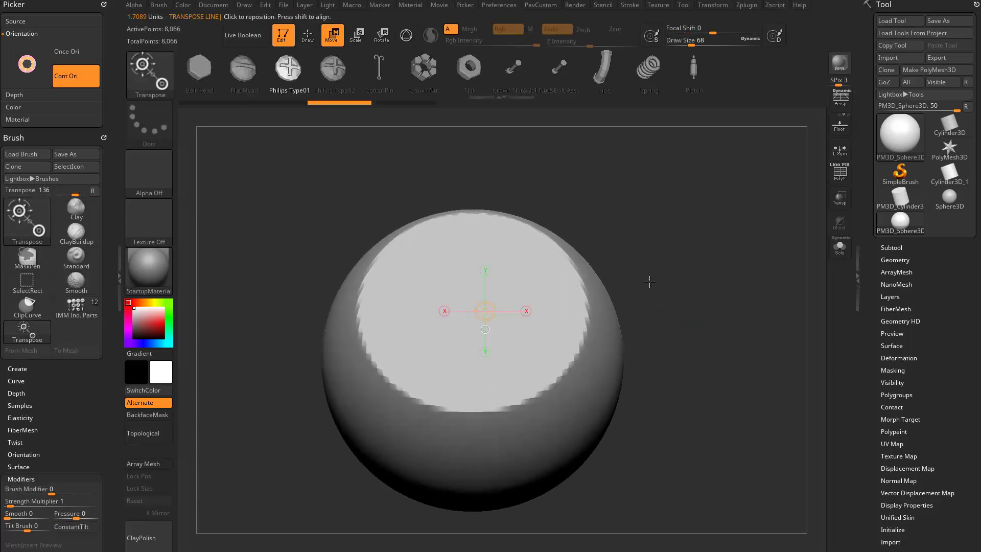
drag(415, 304, 455, 262)
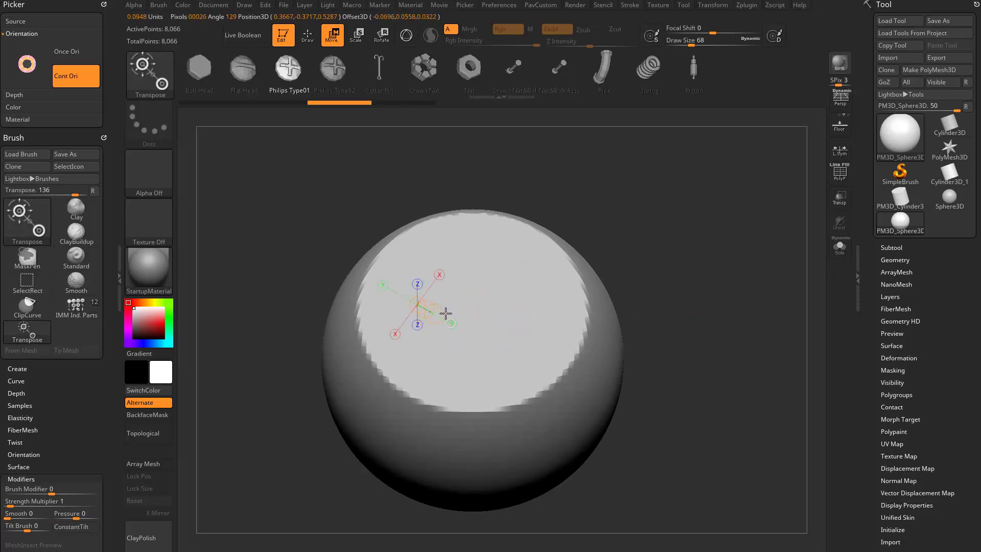
drag(445, 312, 552, 305)
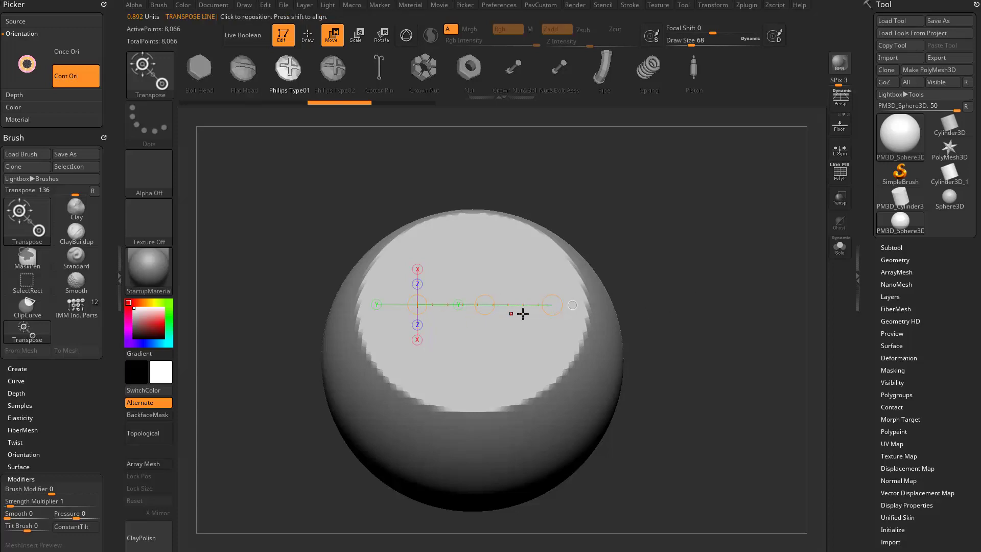
right_drag(522, 313, 475, 315)
drag(732, 322, 730, 284)
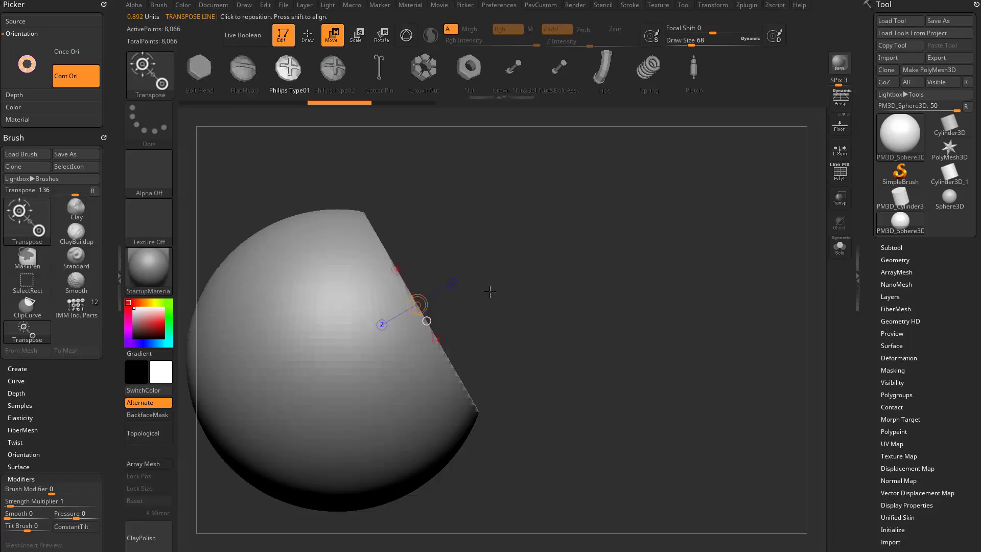
drag(671, 274, 630, 268)
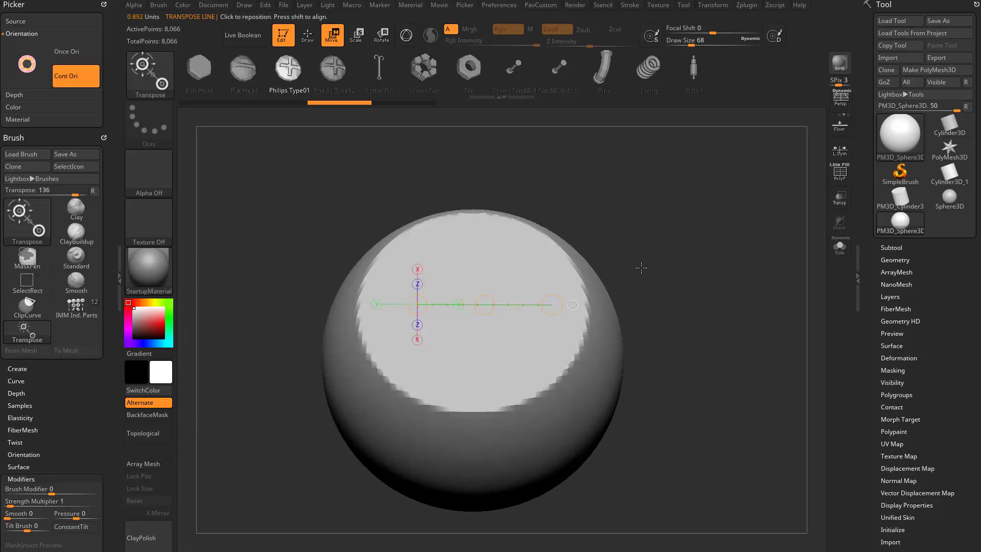
Insert four similarly sized Philips Type01 screw heads on the flat face using continuous orientation.
key(q)
drag(468, 311, 530, 332)
drag(400, 292, 402, 317)
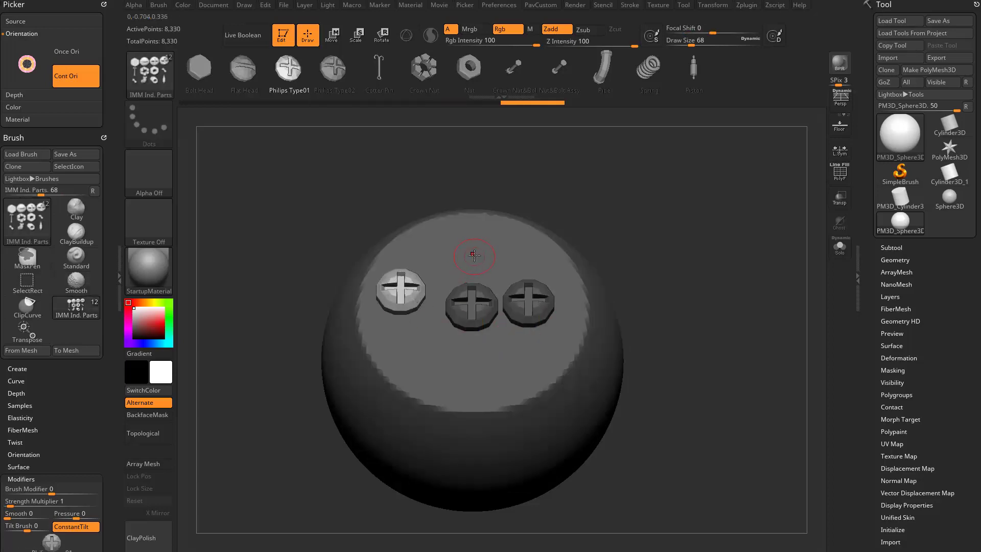
drag(474, 255, 476, 262)
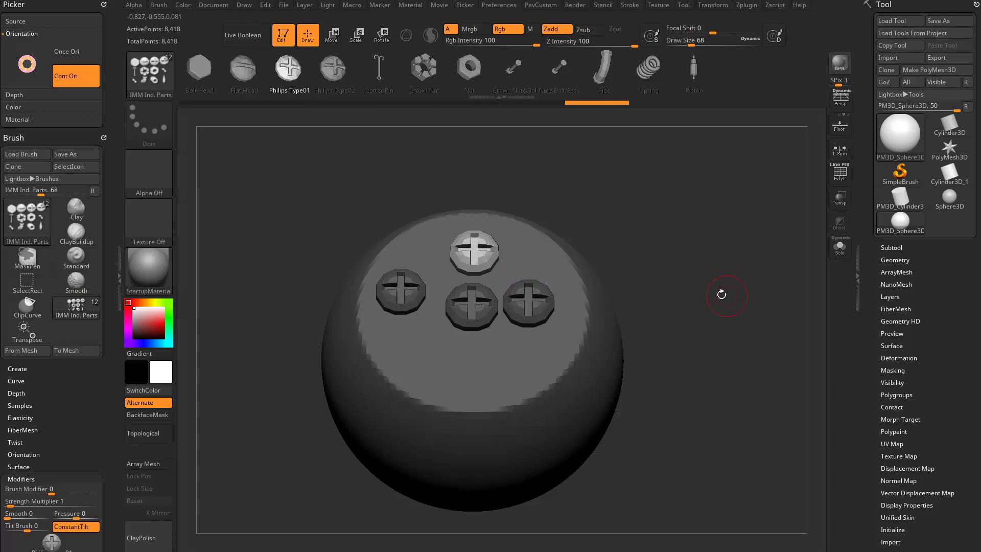
Insert a Philips Type01 head on the sphere's curved side, plus one below the other four on the flat face.
drag(721, 294, 576, 353)
key(w)
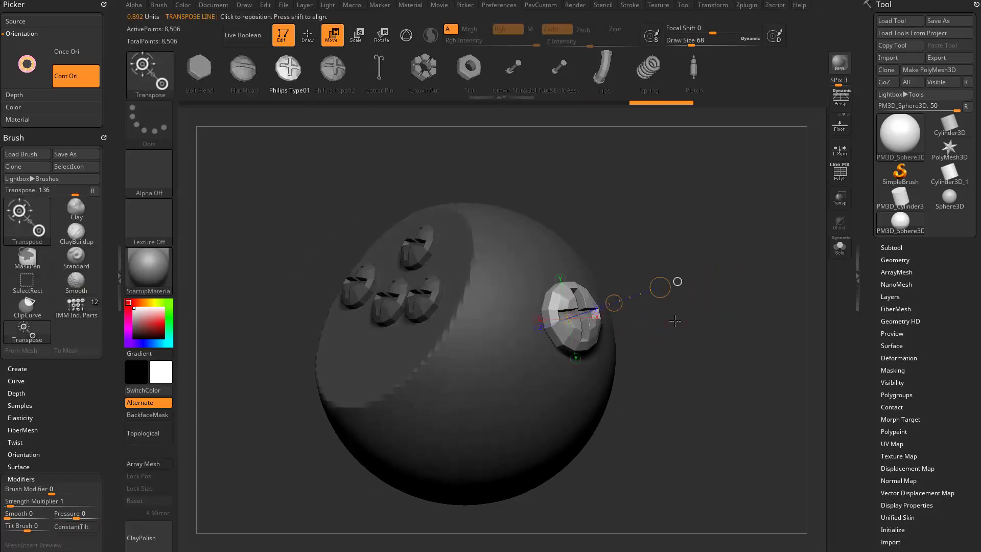
drag(675, 321, 701, 323)
mouse_move(656, 369)
mouse_down()
mouse_move(652, 346)
mouse_move(664, 344)
mouse_move(613, 329)
mouse_up()
key(q)
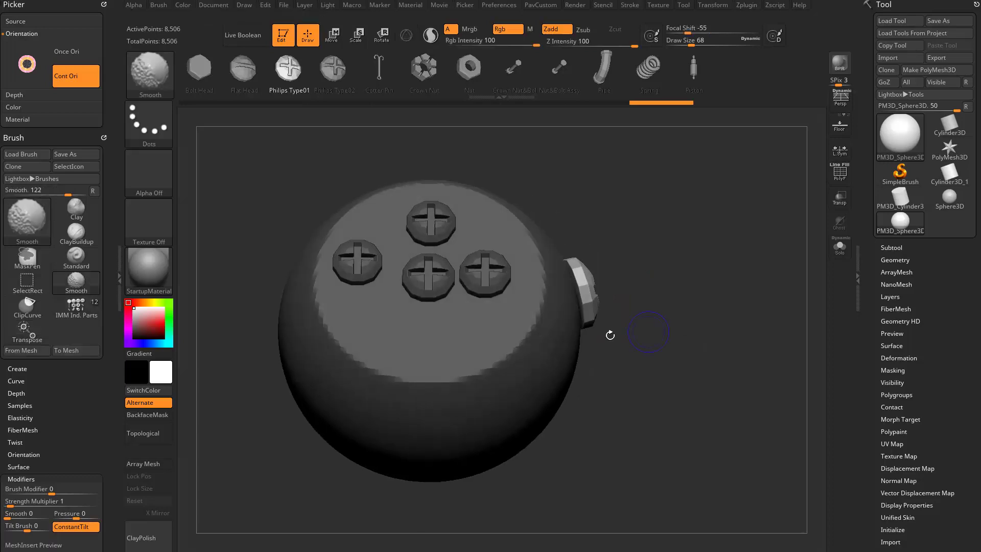
drag(443, 357, 445, 364)
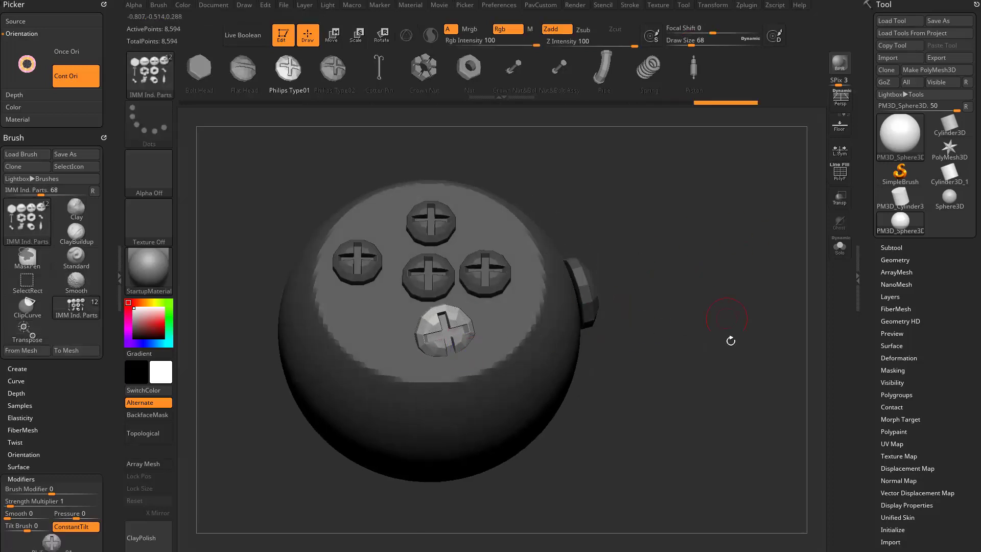
Undo the inserted screw heads until only the sphere with its flat face remains.
key(ctrl+z)
key(ctrl+z)
key(ctrl+z)
key(ctrl+z)
key(ctrl+z)
key(ctrl+z)
key(ctrl+z)
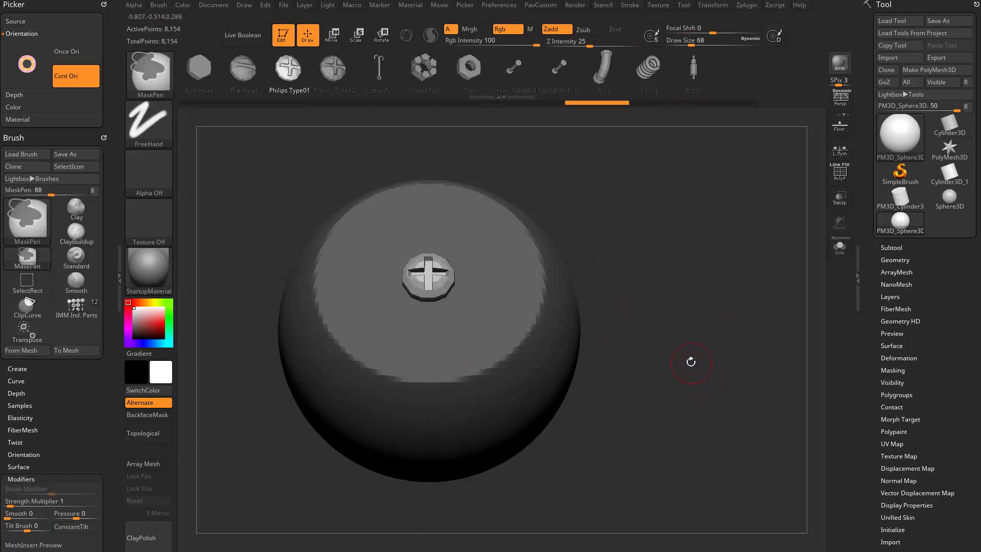
drag(669, 338, 670, 310)
key(w)
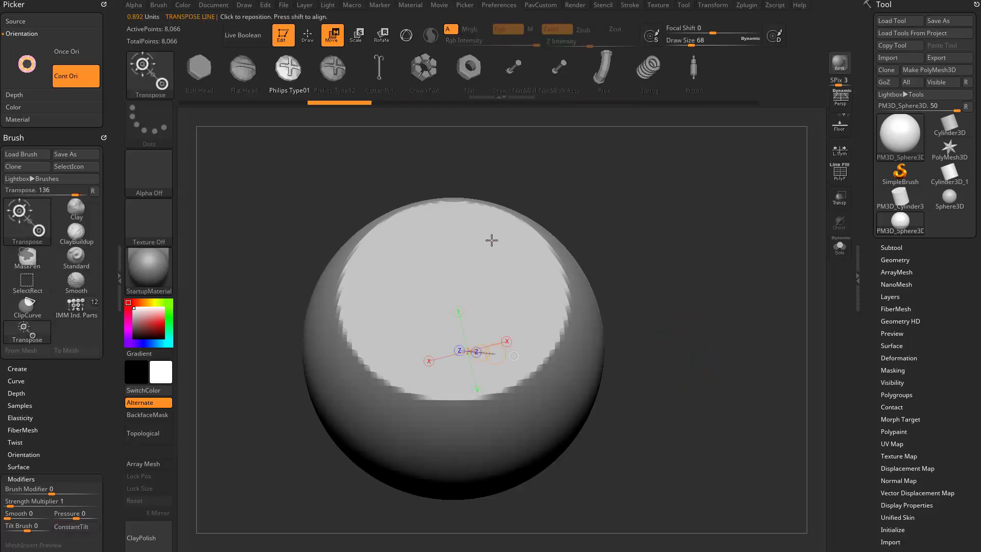
Insert two Philips Type01 heads on the flat face, repositioning the Transpose line below the central head between the insertions.
key(q)
drag(453, 287, 455, 306)
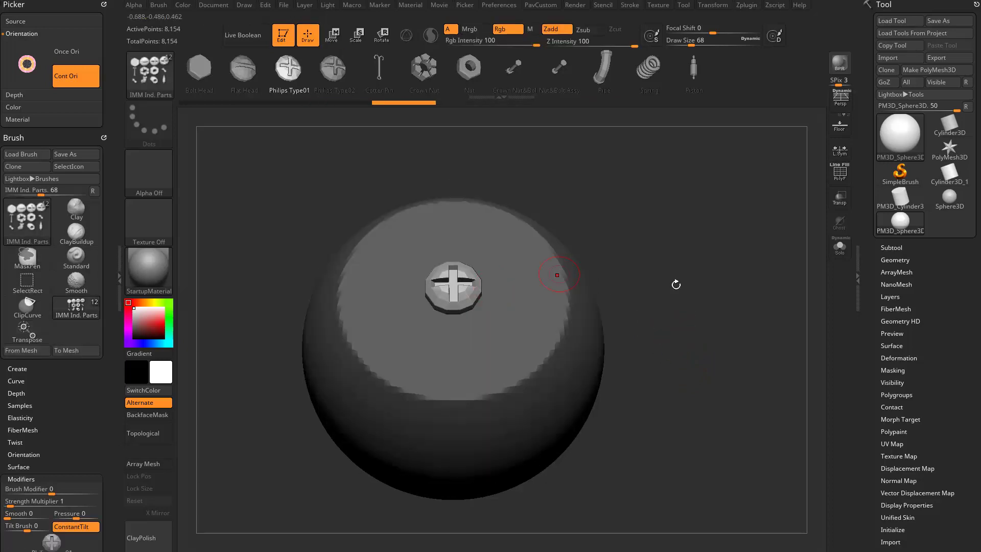
key(w)
mouse_move(684, 314)
mouse_down()
mouse_move(719, 311)
mouse_move(648, 321)
mouse_move(761, 296)
mouse_move(678, 311)
mouse_up()
click(454, 348)
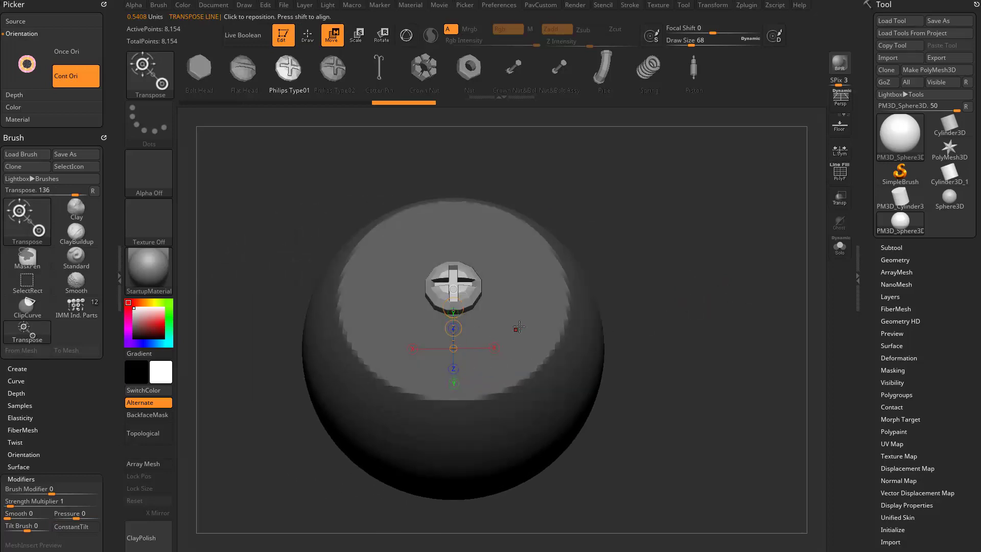
key(q)
alt+drag(627, 281, 613, 292)
drag(496, 328, 506, 342)
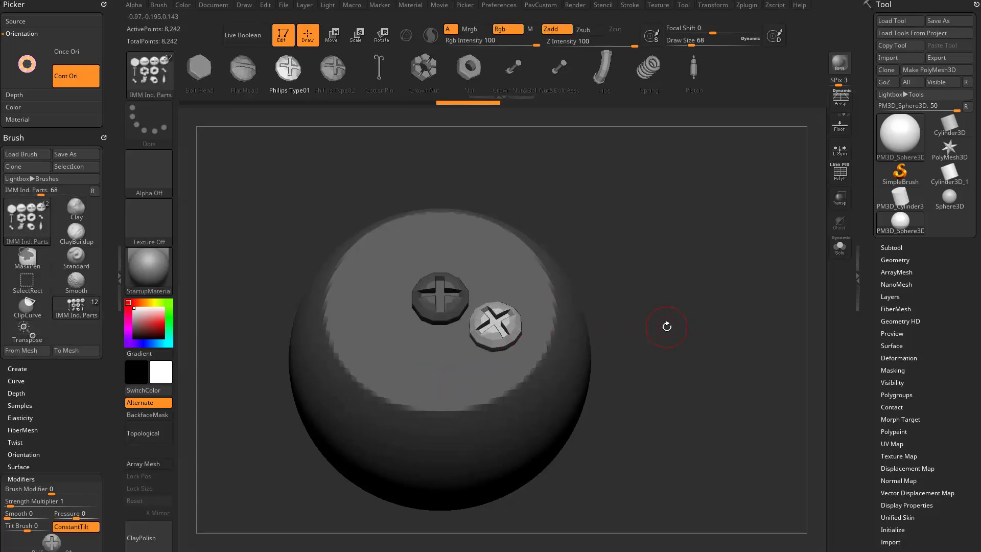
Insert three more Philips Type01 heads of different sizes around the central head on the flat face.
key(w)
alt+drag(646, 318, 683, 320)
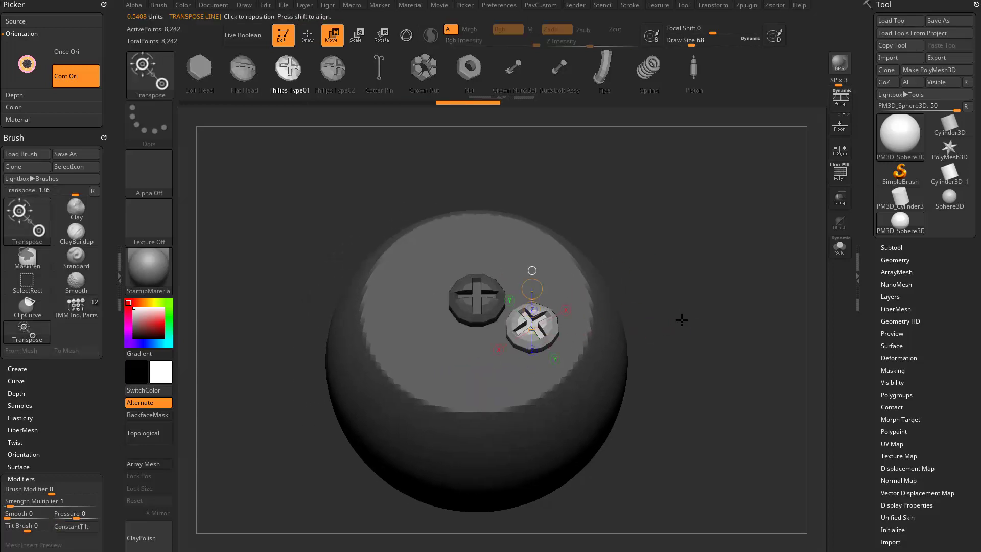
key(q)
drag(425, 334, 423, 366)
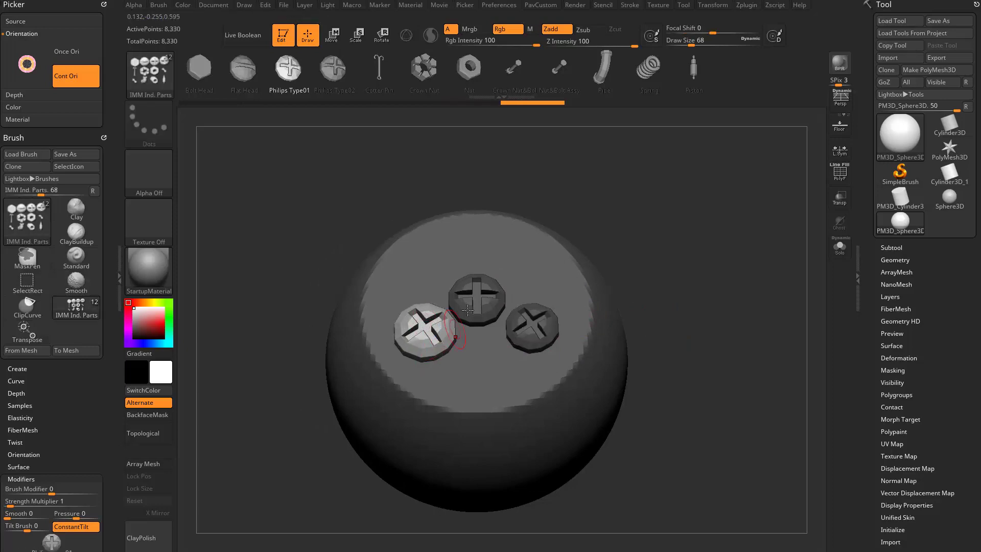
drag(430, 271, 431, 295)
drag(517, 256, 518, 274)
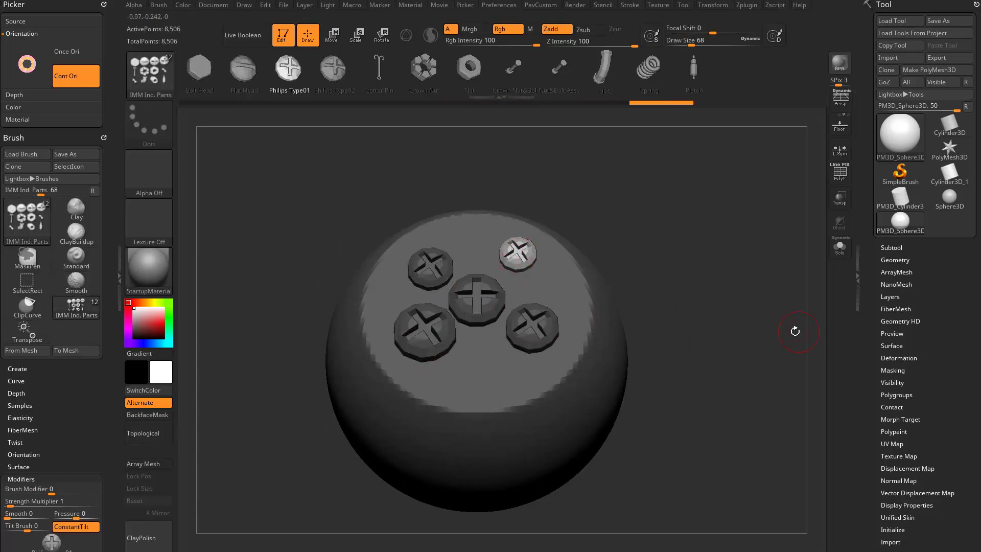
Undo all five screw heads on the flat face.
key(ctrl+z)
key(ctrl+z)
key(ctrl+z)
key(ctrl+z)
key(ctrl+z)
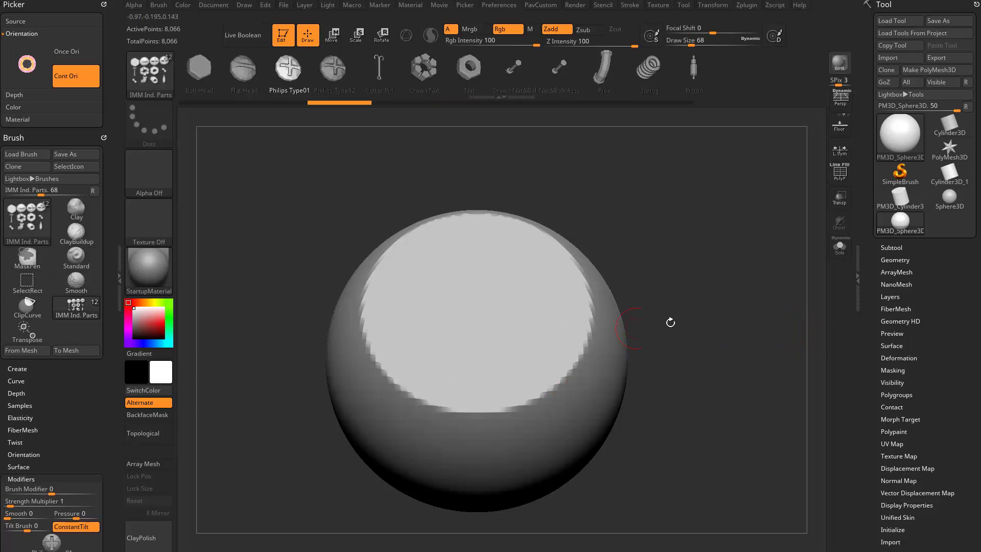
Draw a Transpose line about 0.82 units long horizontally across the middle of the flat face.
alt+drag(670, 322, 680, 308)
key(w)
alt+drag(675, 259, 664, 296)
drag(425, 337, 544, 341)
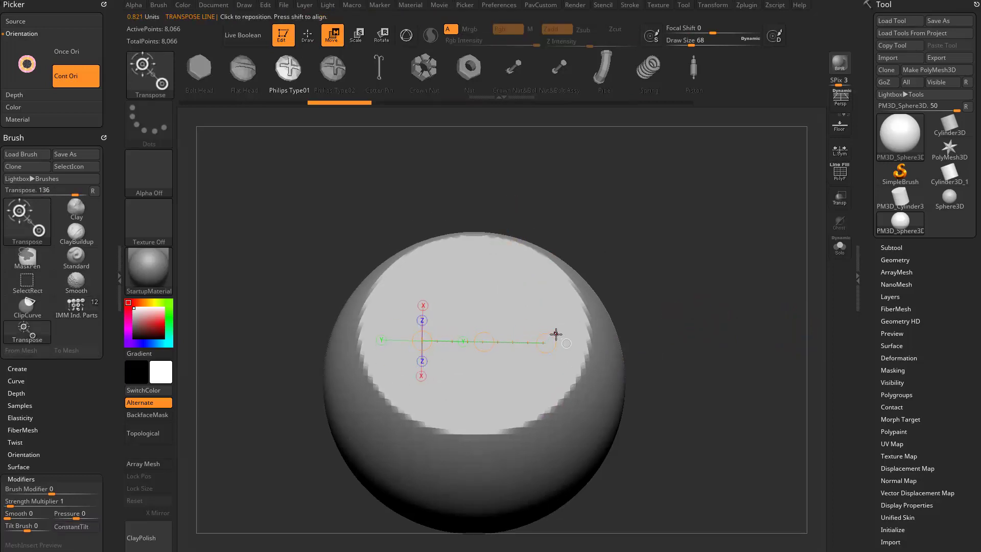
alt+drag(737, 332, 675, 329)
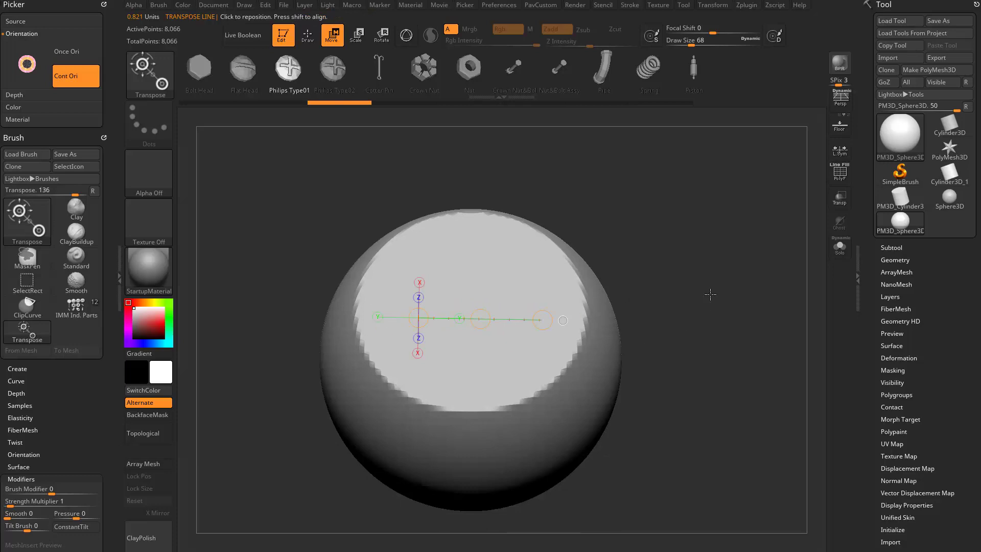
drag(710, 294, 704, 329)
drag(611, 256, 675, 252)
mouse_move(603, 300)
mouse_down()
mouse_move(616, 293)
mouse_move(586, 297)
mouse_up()
Snap the Transpose line to several points on the flat face, finishing near its upper edge.
click(493, 289)
click(471, 359)
click(406, 315)
click(493, 256)
drag(709, 303, 746, 300)
shift+drag(652, 290, 633, 311)
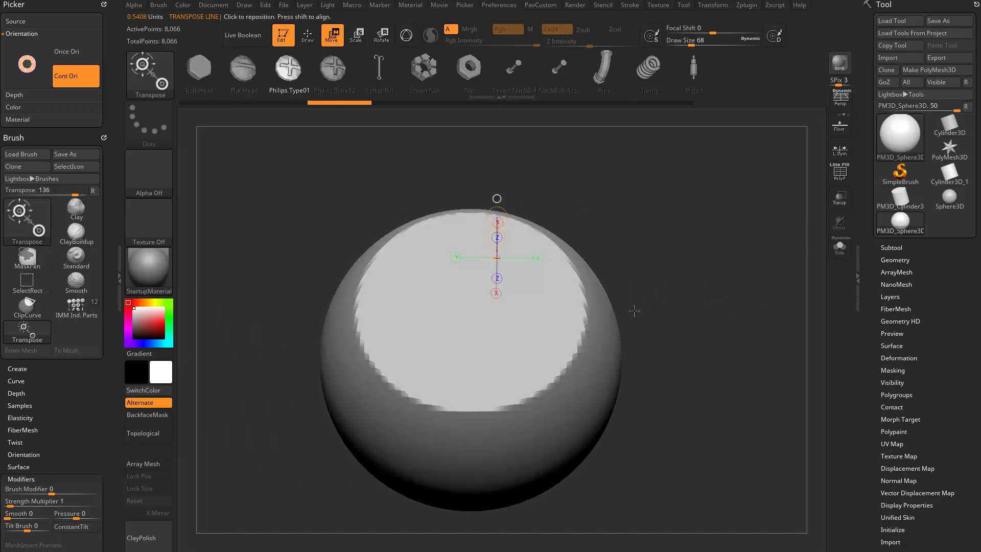
Insert six Philips Type01 screw heads spread across the flat face using continuous orientation.
key(q)
drag(456, 308, 458, 331)
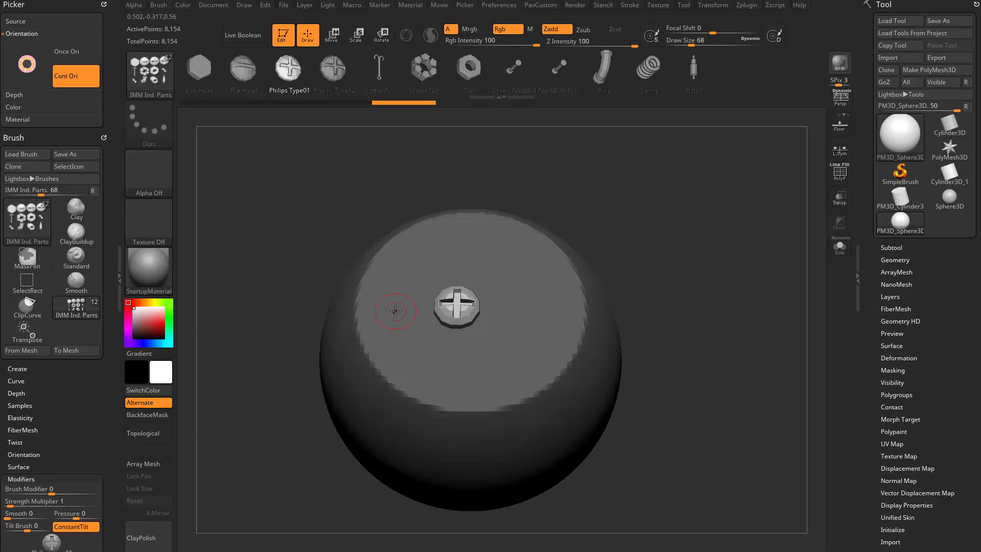
drag(396, 309, 403, 331)
drag(499, 342, 501, 362)
drag(526, 288, 527, 309)
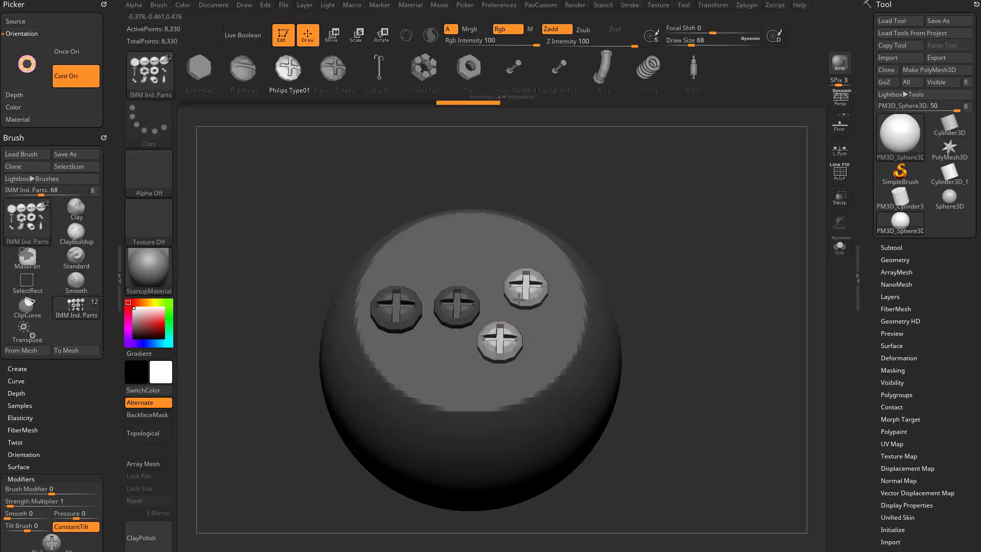
drag(467, 254, 467, 276)
drag(420, 250, 421, 273)
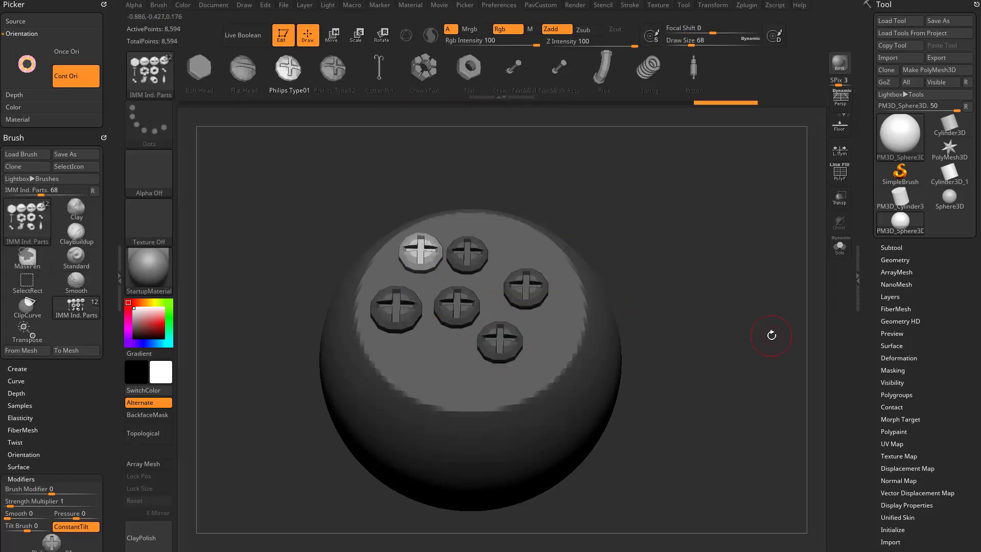
drag(762, 332, 671, 265)
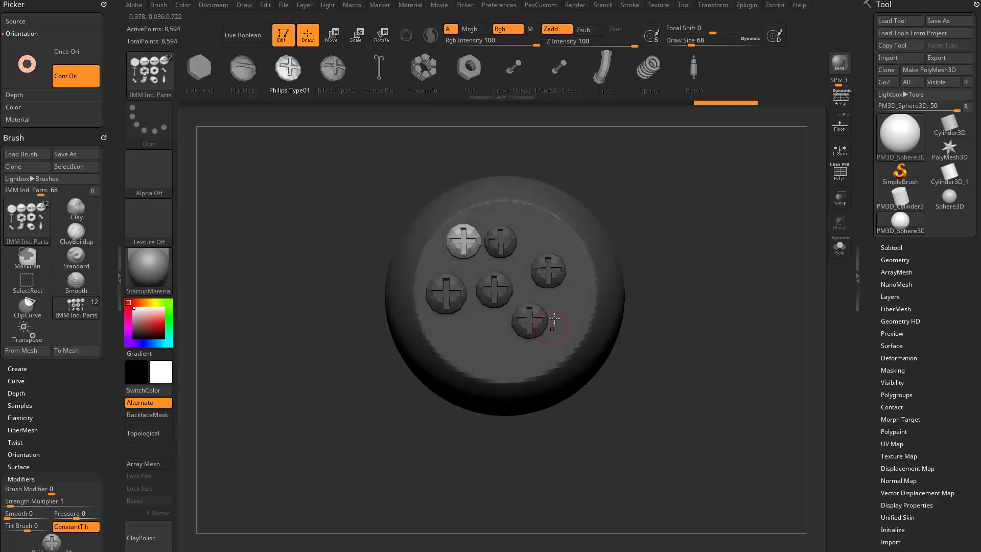